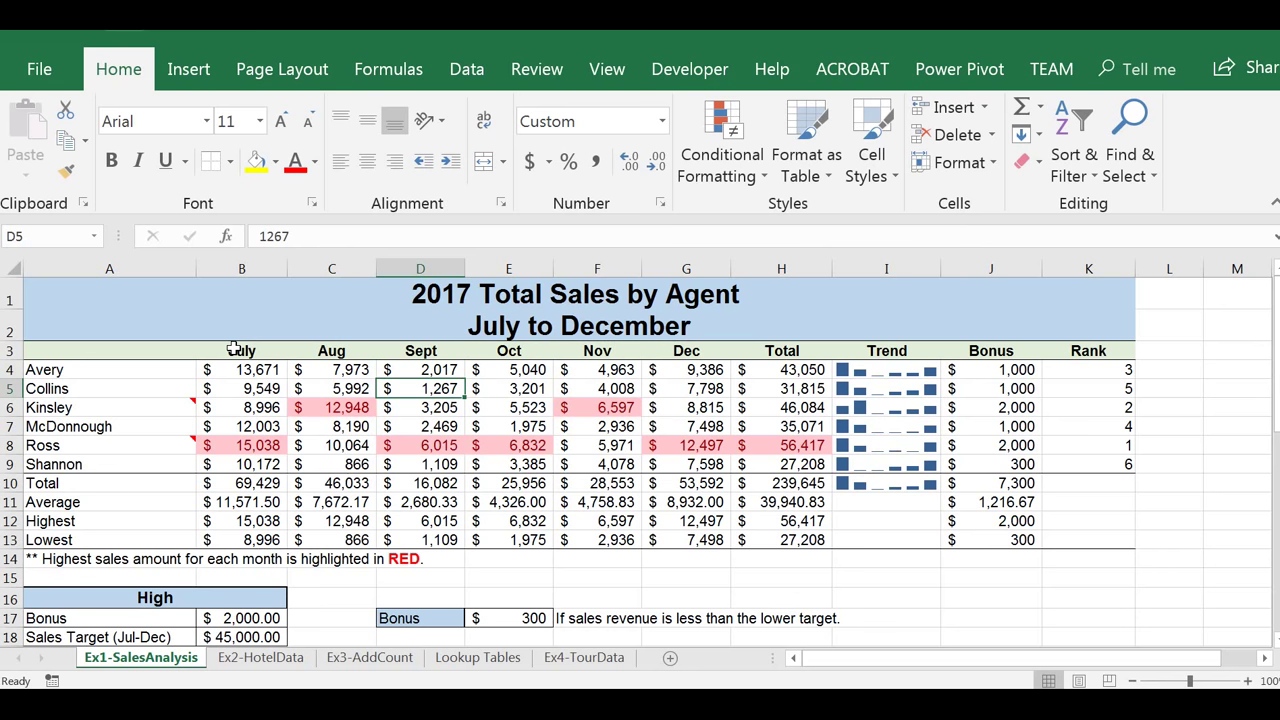
Insert a Clustered Bar chart from the month headings in B3:G3 and the monthly totals in B10:G10
left_click_drag(234, 349, 680, 351)
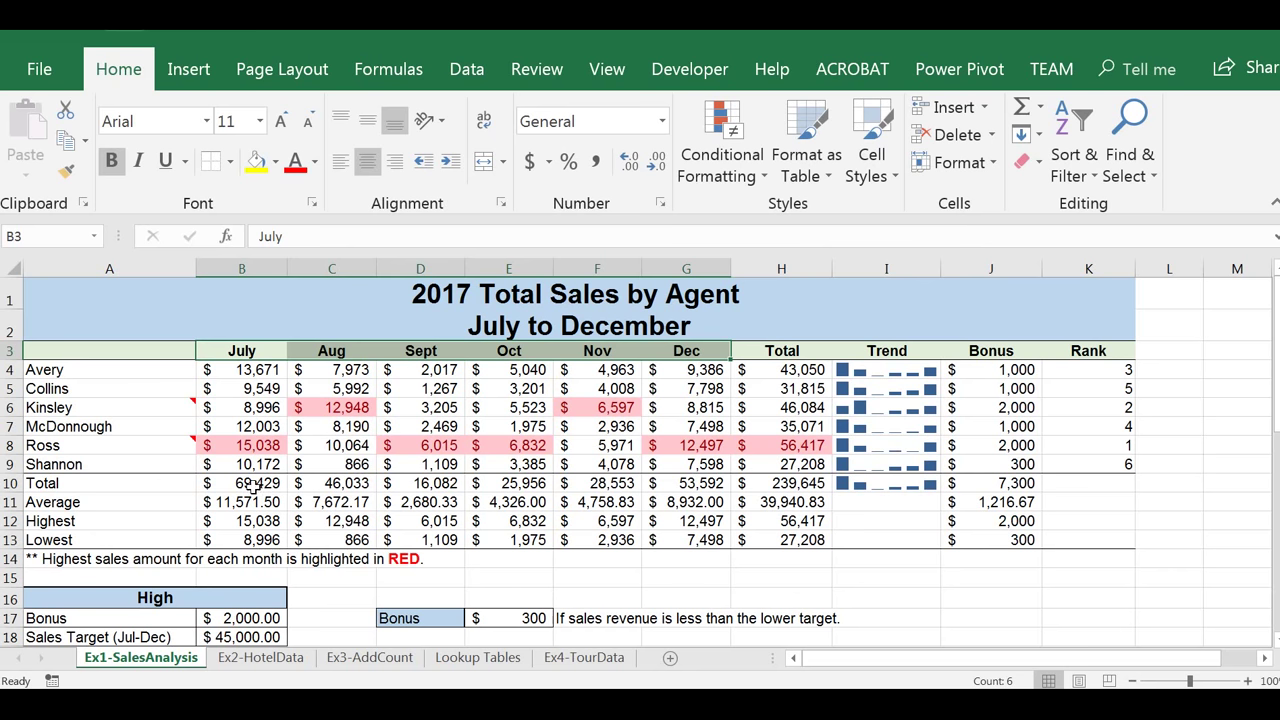
left_click_drag(250, 484, 690, 483)
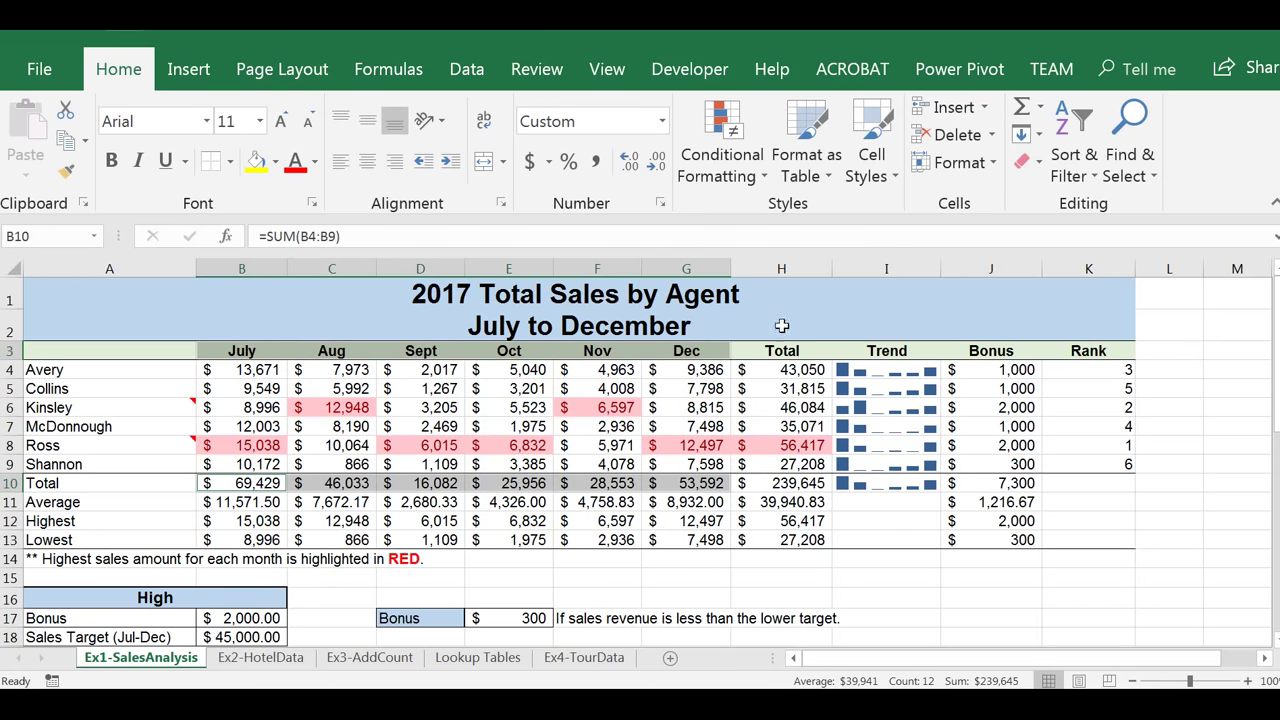
left_click(188, 72)
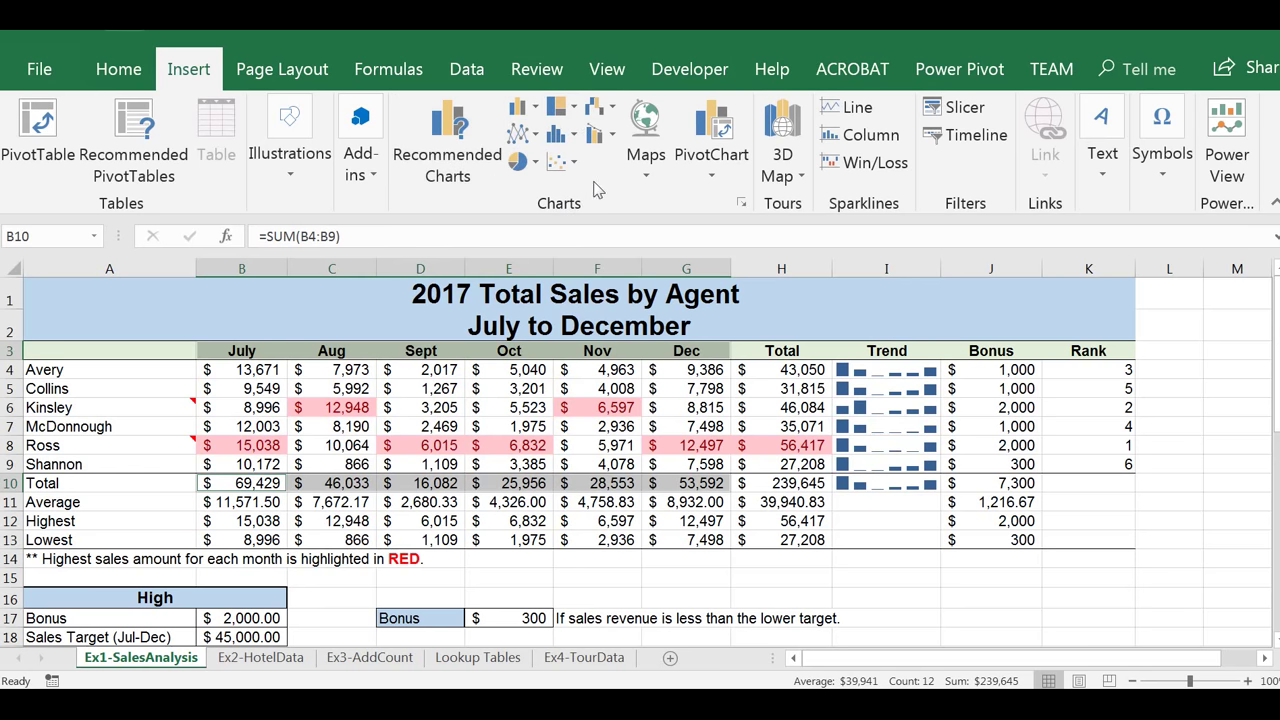
left_click(741, 205)
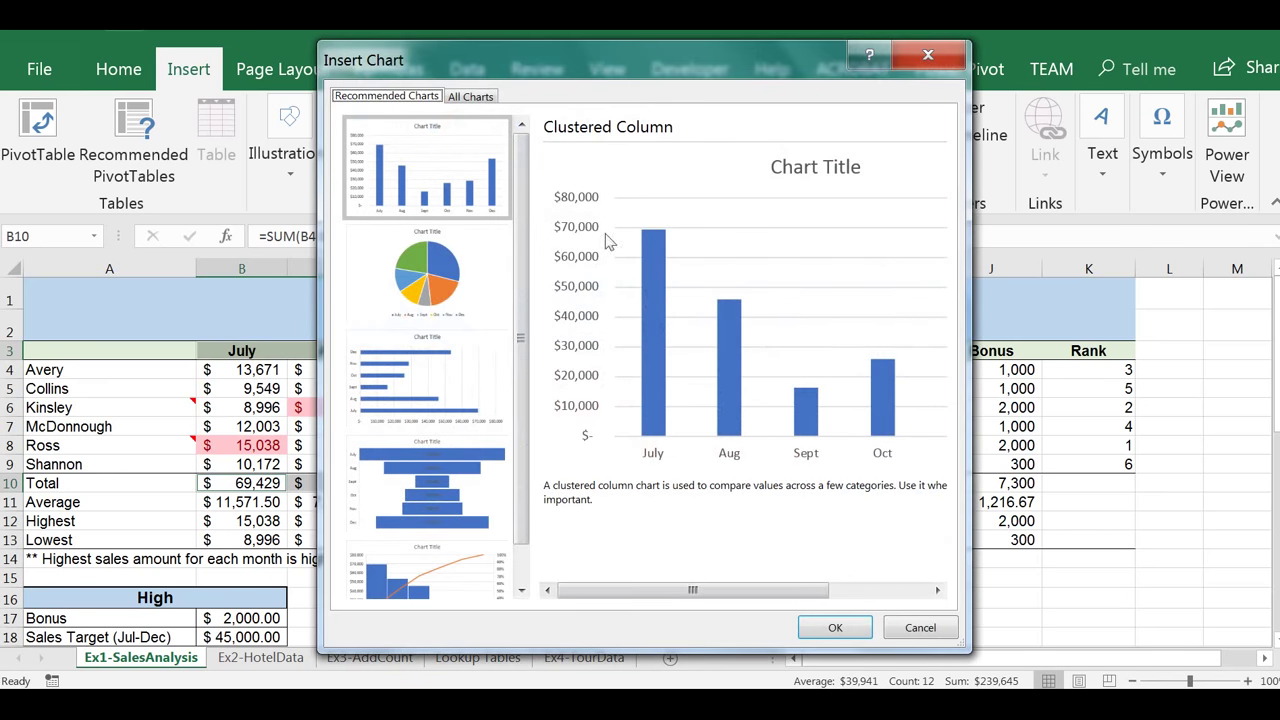
left_click_drag(523, 238, 531, 178)
left_click(432, 383)
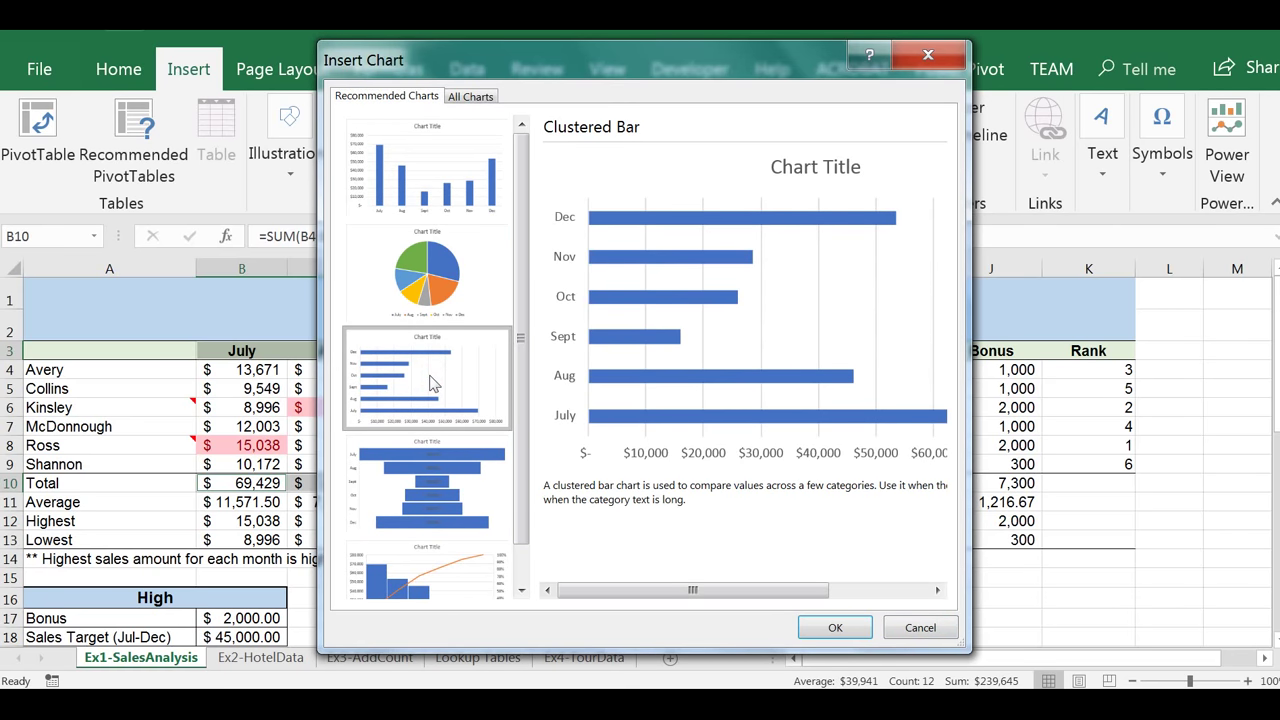
left_click(836, 628)
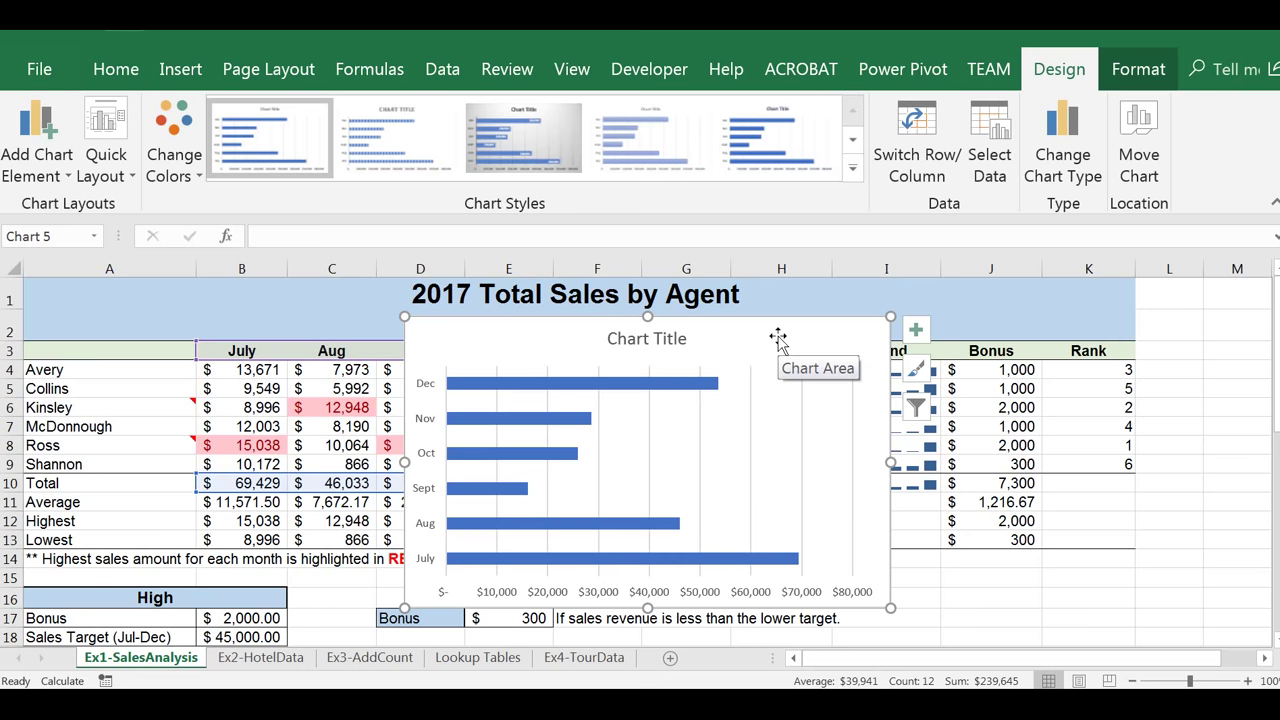
Move the new bar chart below the monthly column chart and enlarge it to span about columns A to F, rows 41 to 58
left_click_drag(778, 326, 464, 598)
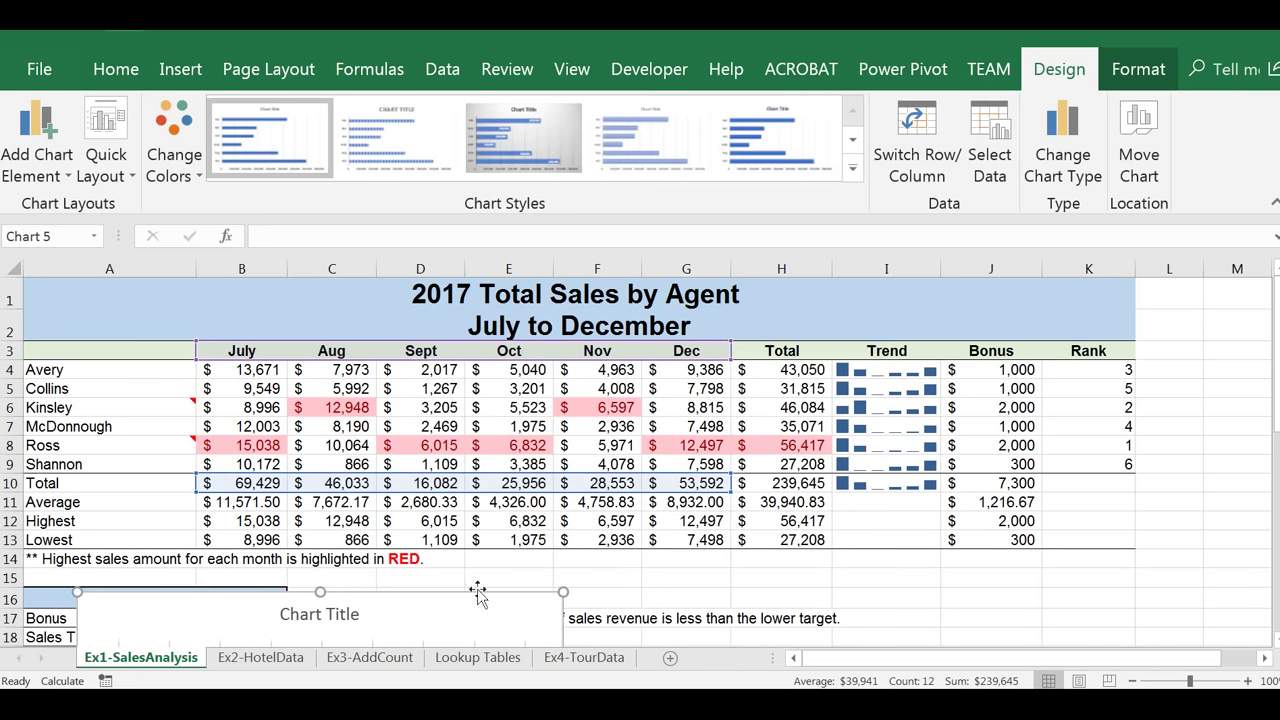
left_click_drag(1276, 350, 1088, 491)
left_click_drag(529, 291, 549, 631)
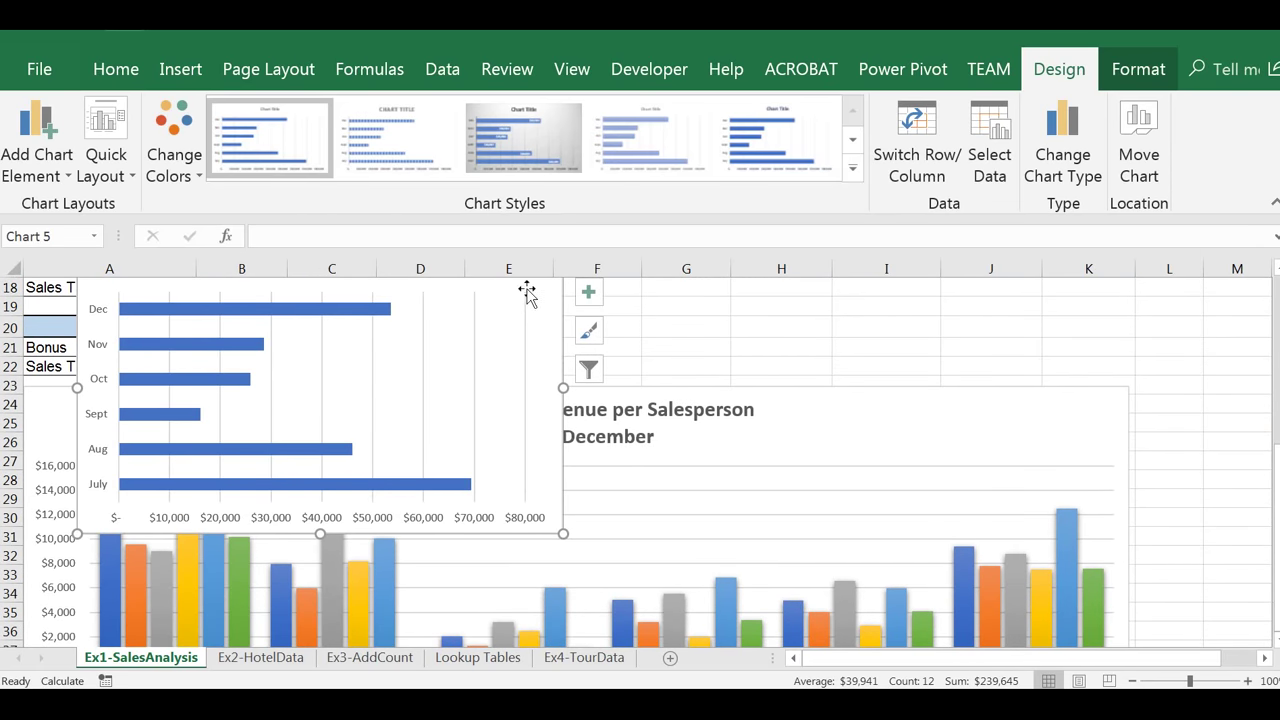
left_click_drag(541, 286, 619, 551)
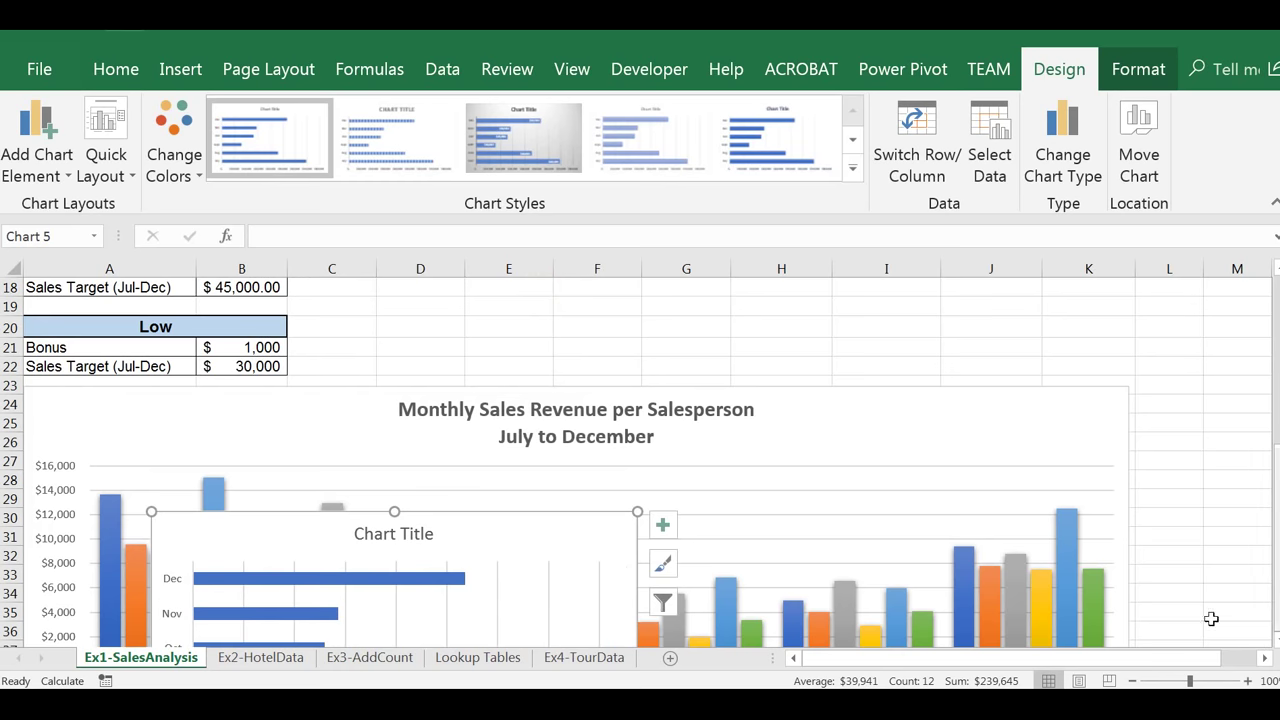
scroll(1275, 638, "down", 3)
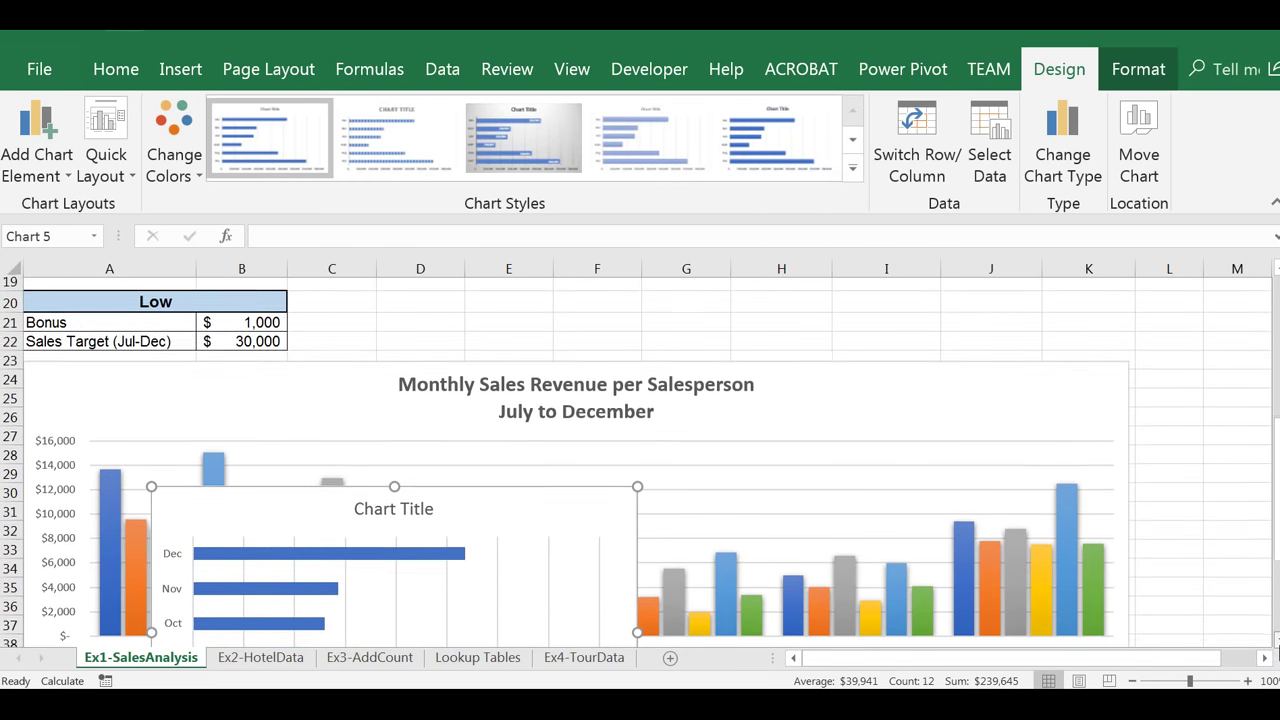
left_click_drag(589, 311, 459, 540)
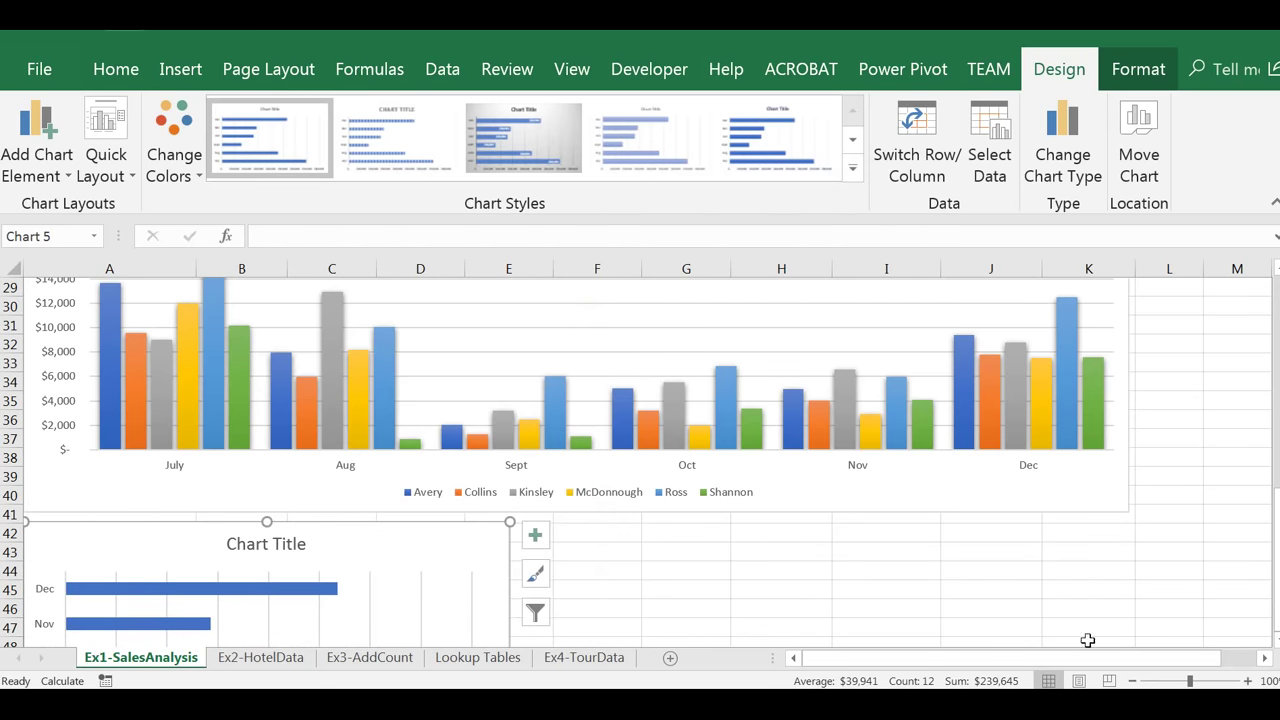
scroll(1265, 641, "down", 4)
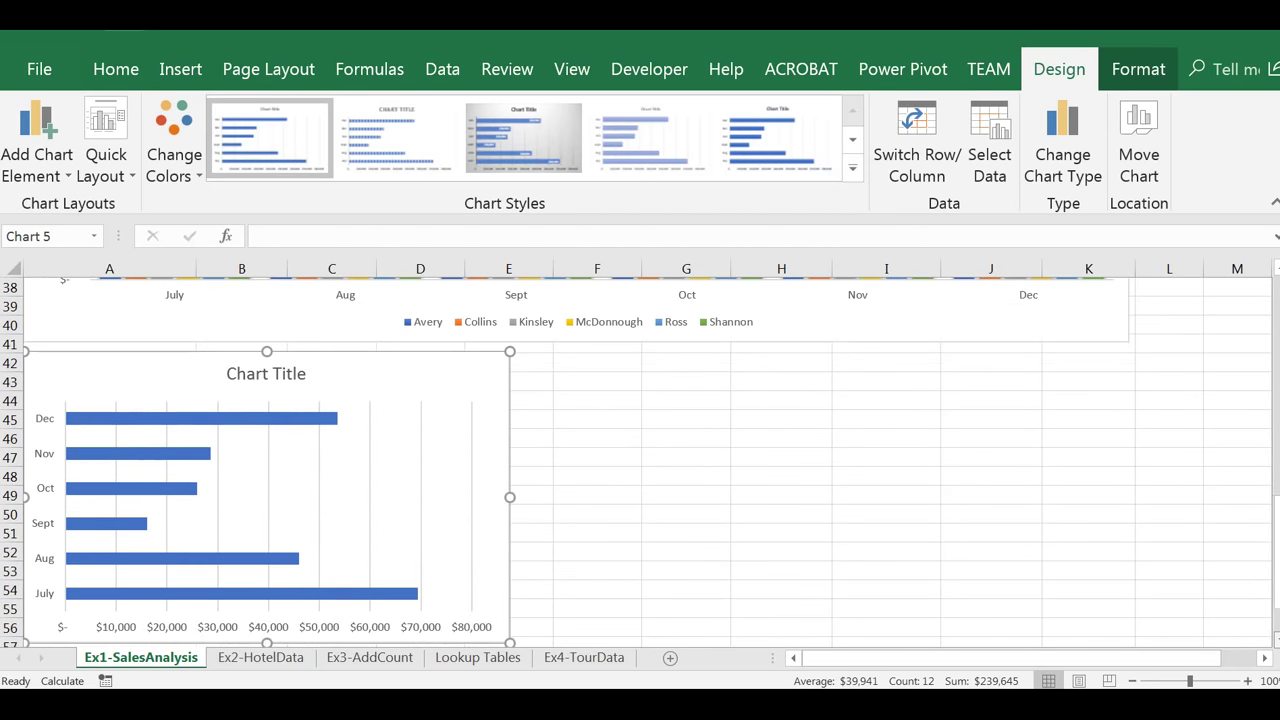
left_click_drag(510, 587, 573, 627)
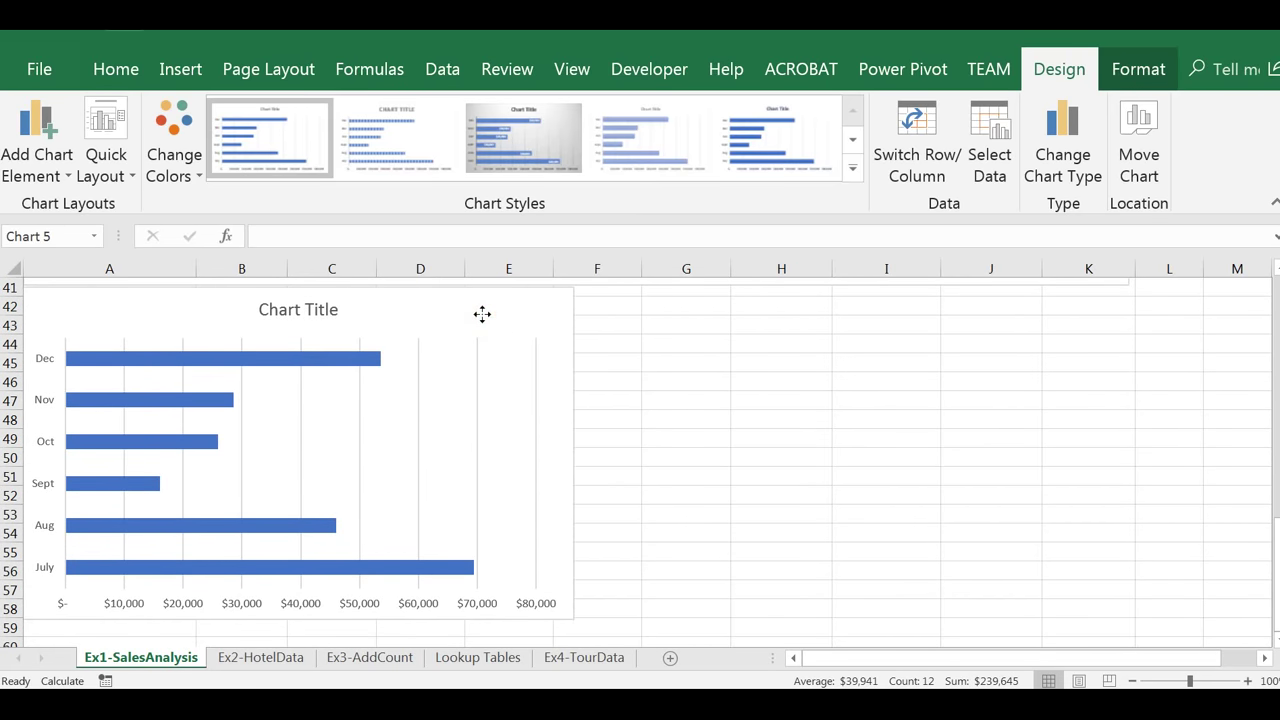
left_click_drag(482, 314, 481, 311)
Replace the bar chart's title with "Monthly Sales Revenue" and "July to December 2017" on a second line
left_click(289, 306)
left_click(264, 305)
left_click_drag(261, 306, 340, 306)
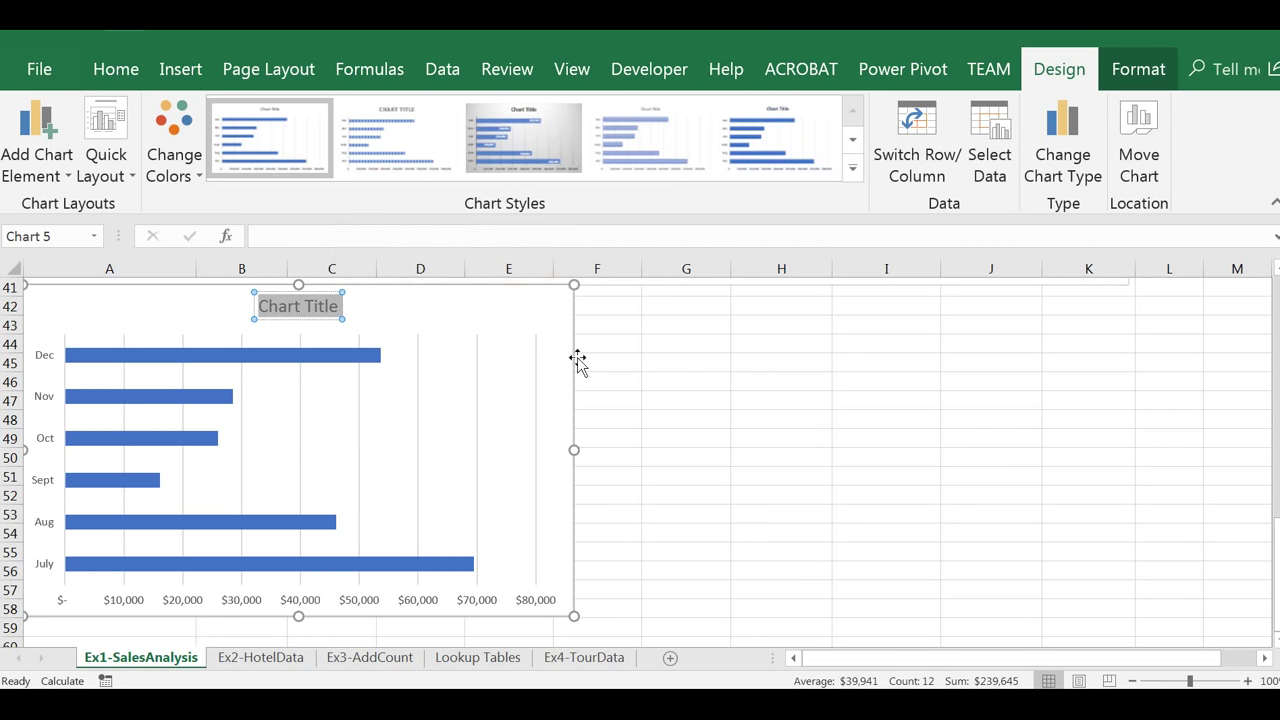
type("MOnth")
key("BackSpace")
key("BackSpace")
key("BackSpace")
key("BackSpace")
type("on")
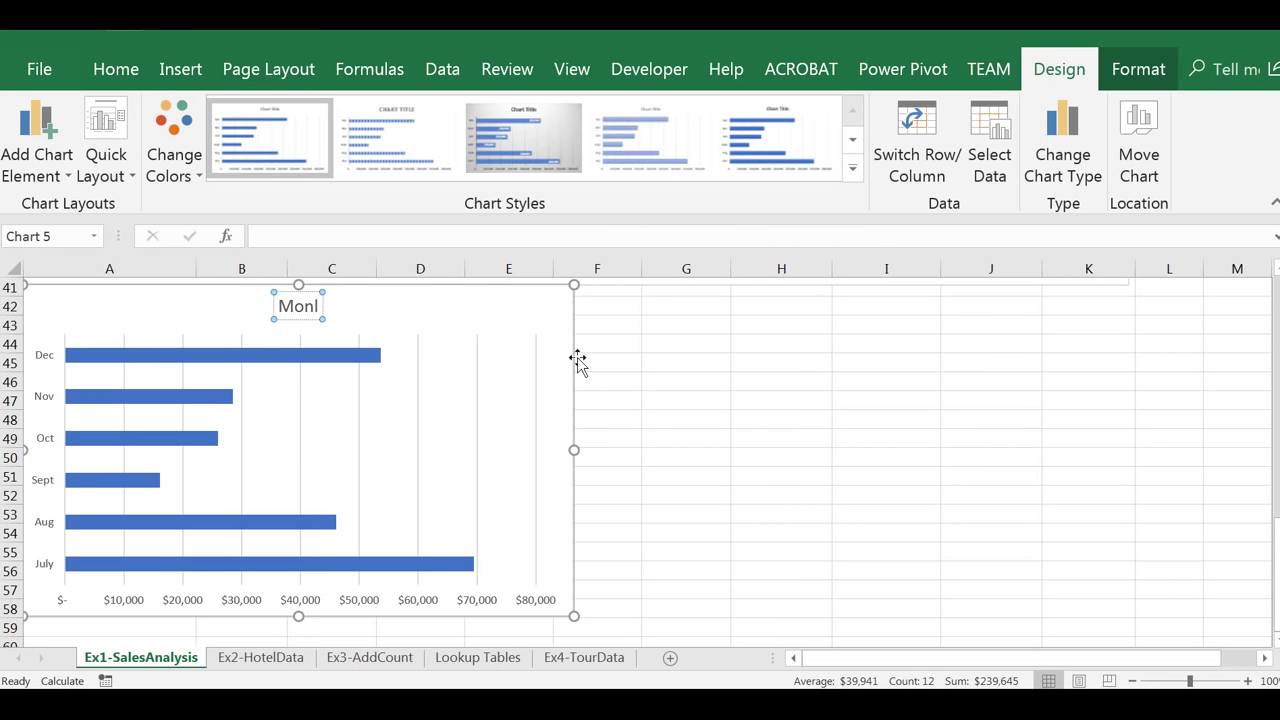
type("thly Sale")
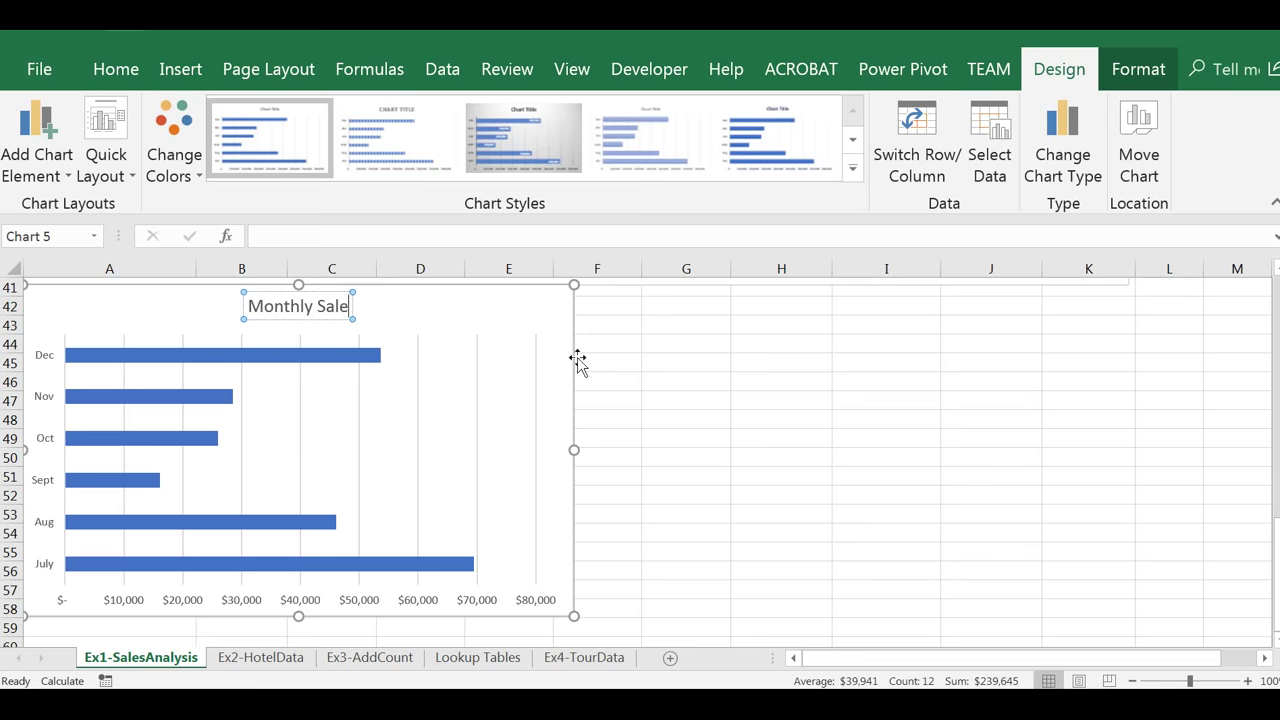
type("s Reeven")
key("BackSpace")
key("BackSpace")
key("BackSpace")
key("BackSpace")
type("venue")
key("Return")
type("July to de")
key("BackSpace")
key("BackSpace")
type("December 2017")
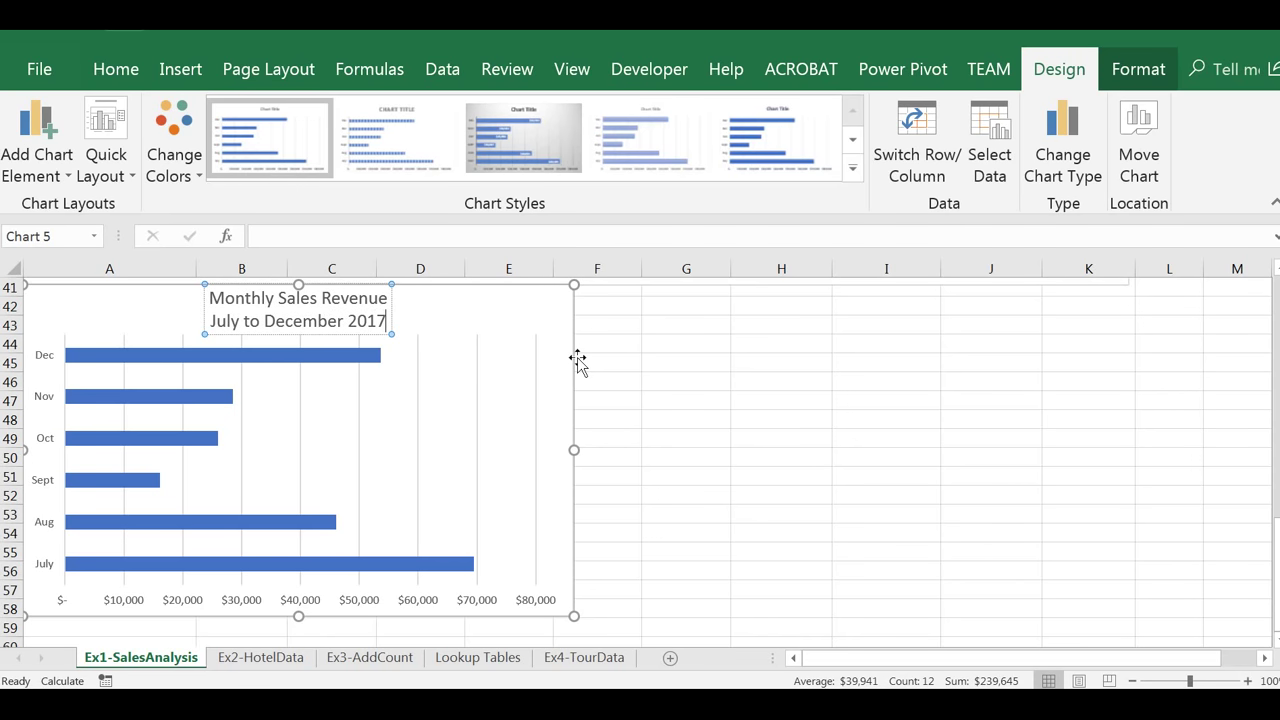
left_click(518, 324)
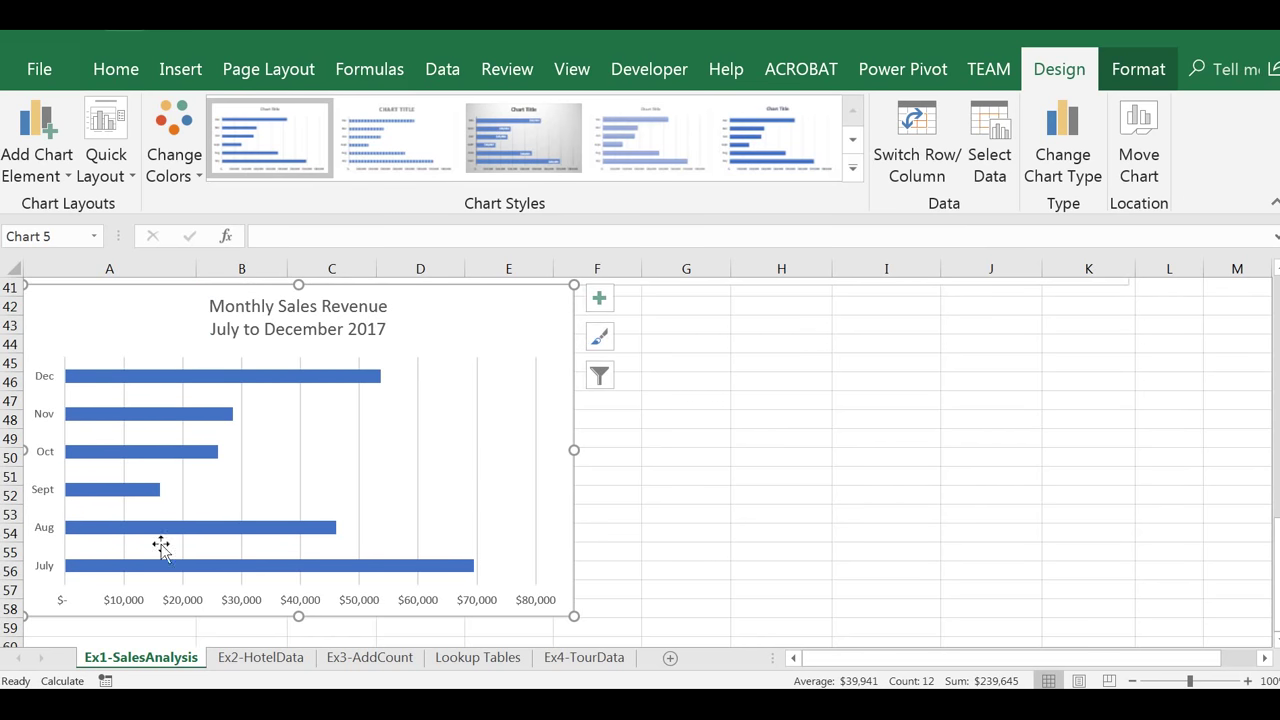
Set the font size of the chart's horizontal and vertical axis labels to 12
left_click(141, 600)
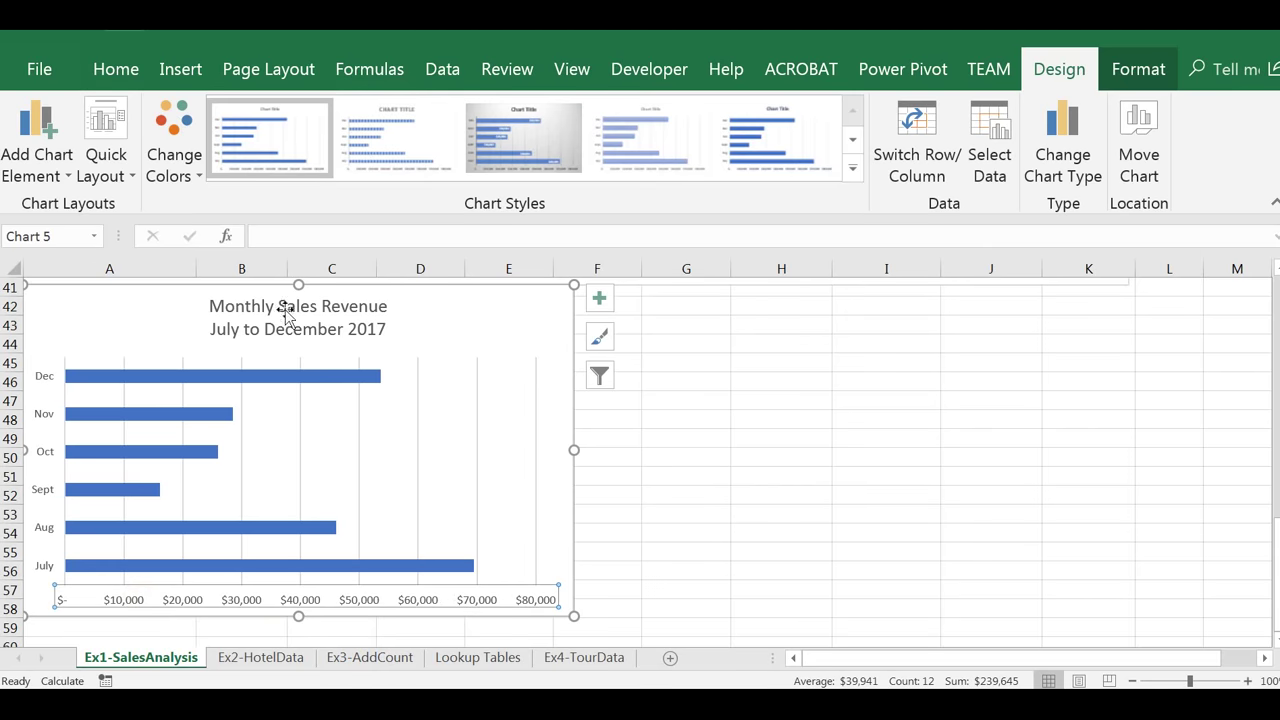
left_click(98, 70)
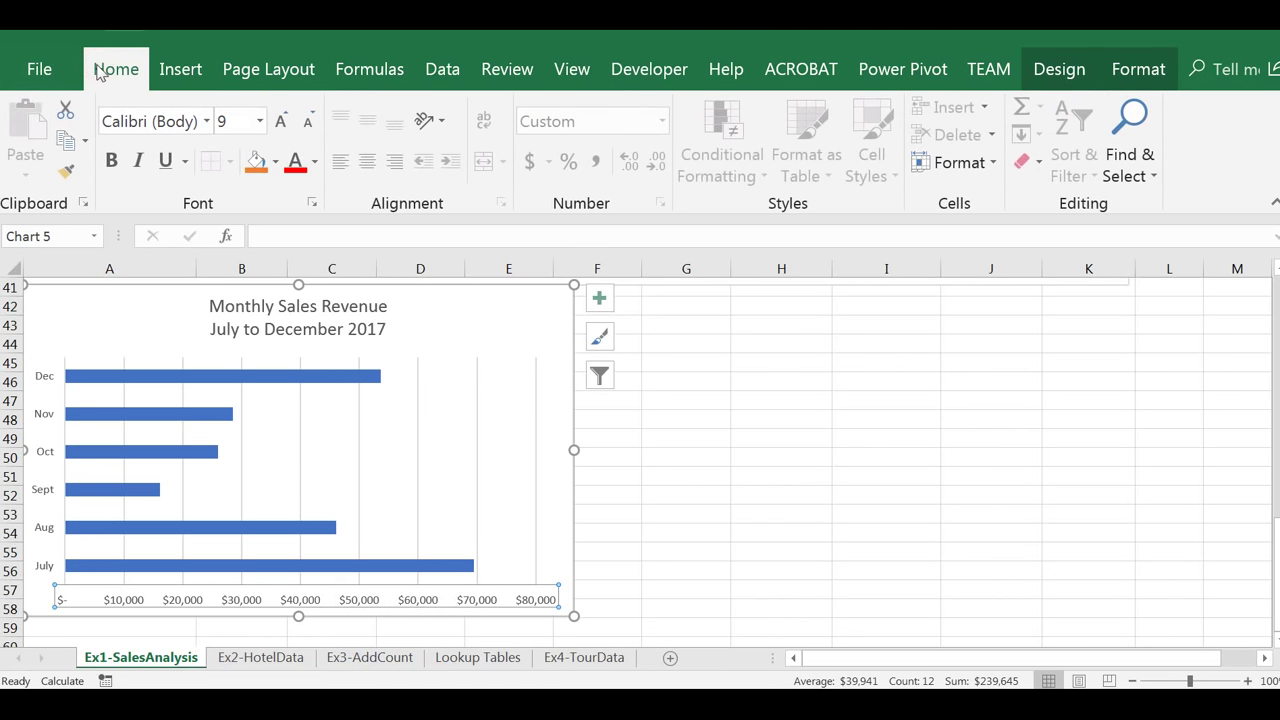
left_click(242, 130)
type("1")
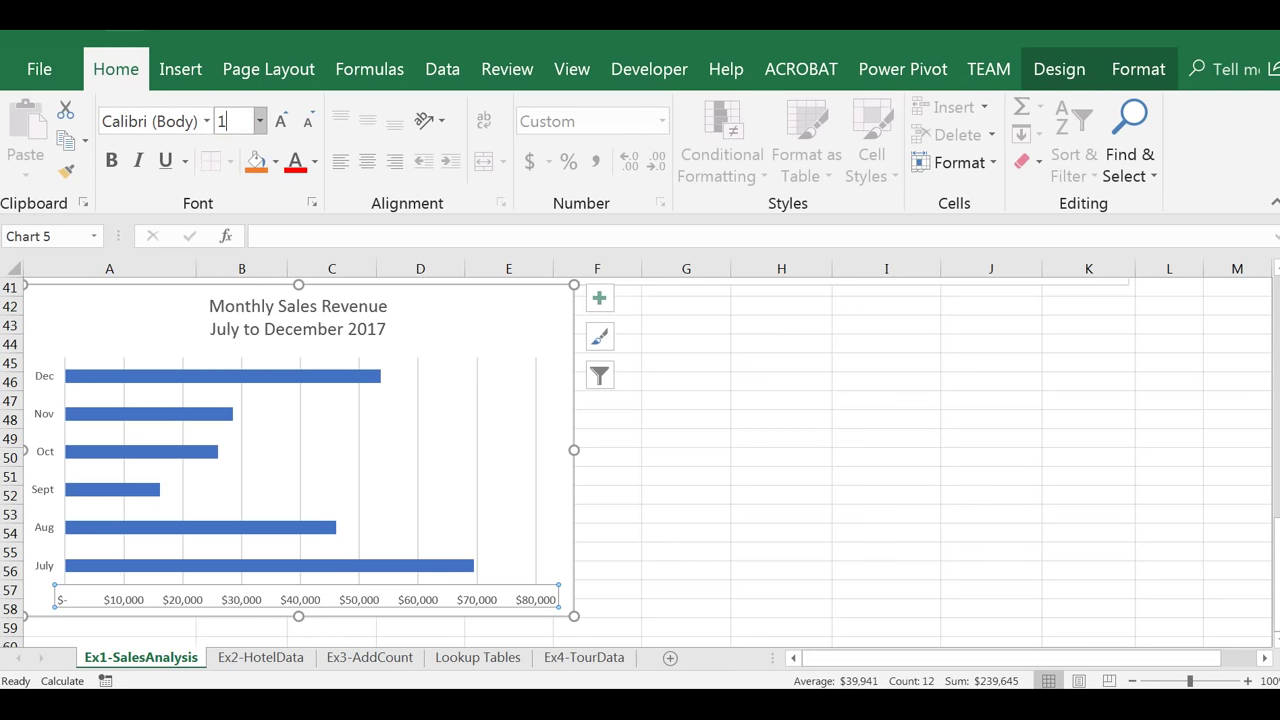
type("2")
key("Return")
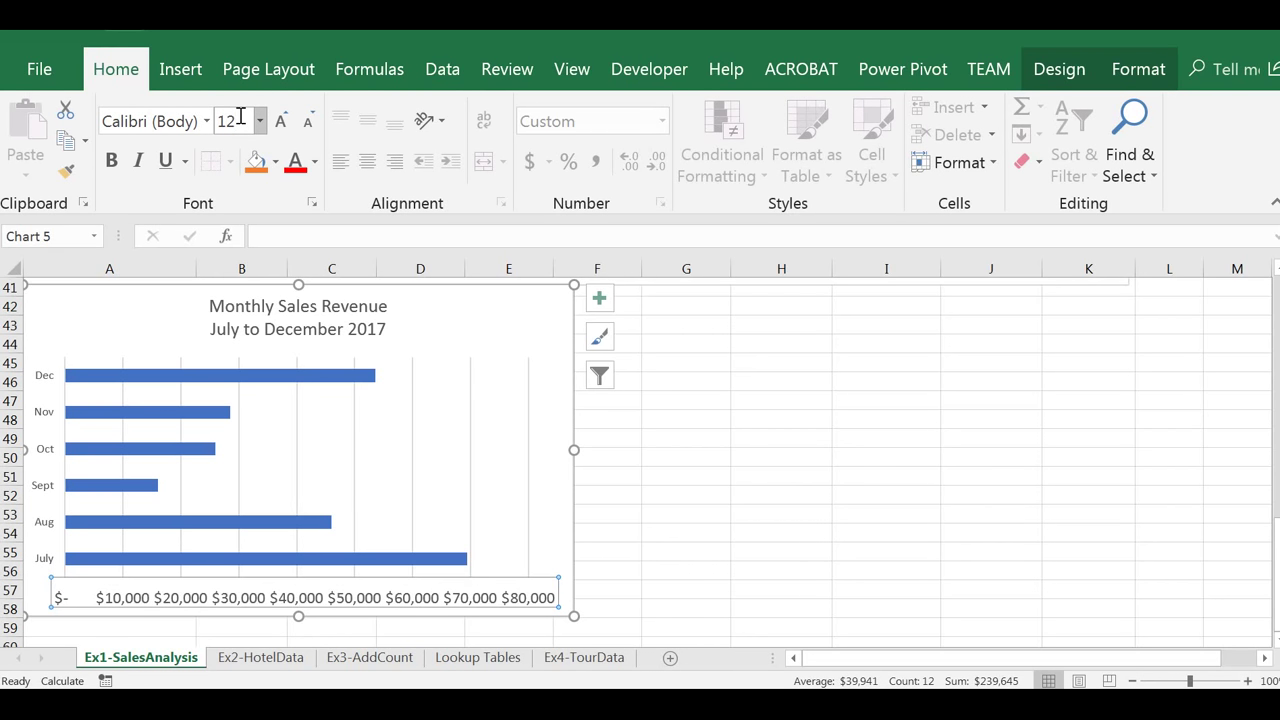
left_click(52, 382)
left_click(228, 121)
type("12")
key("Return")
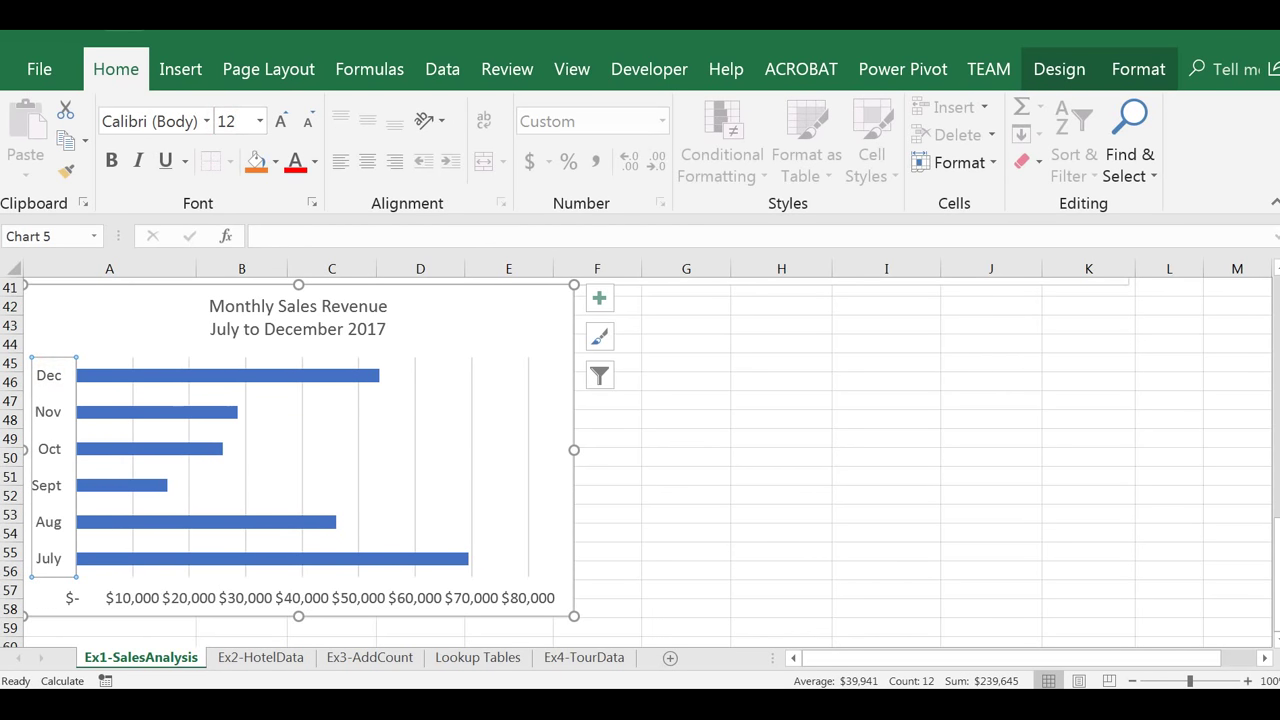
Set the horizontal axis display units to Thousands and stretch the chart slightly taller, down to about row 59
left_click(290, 597)
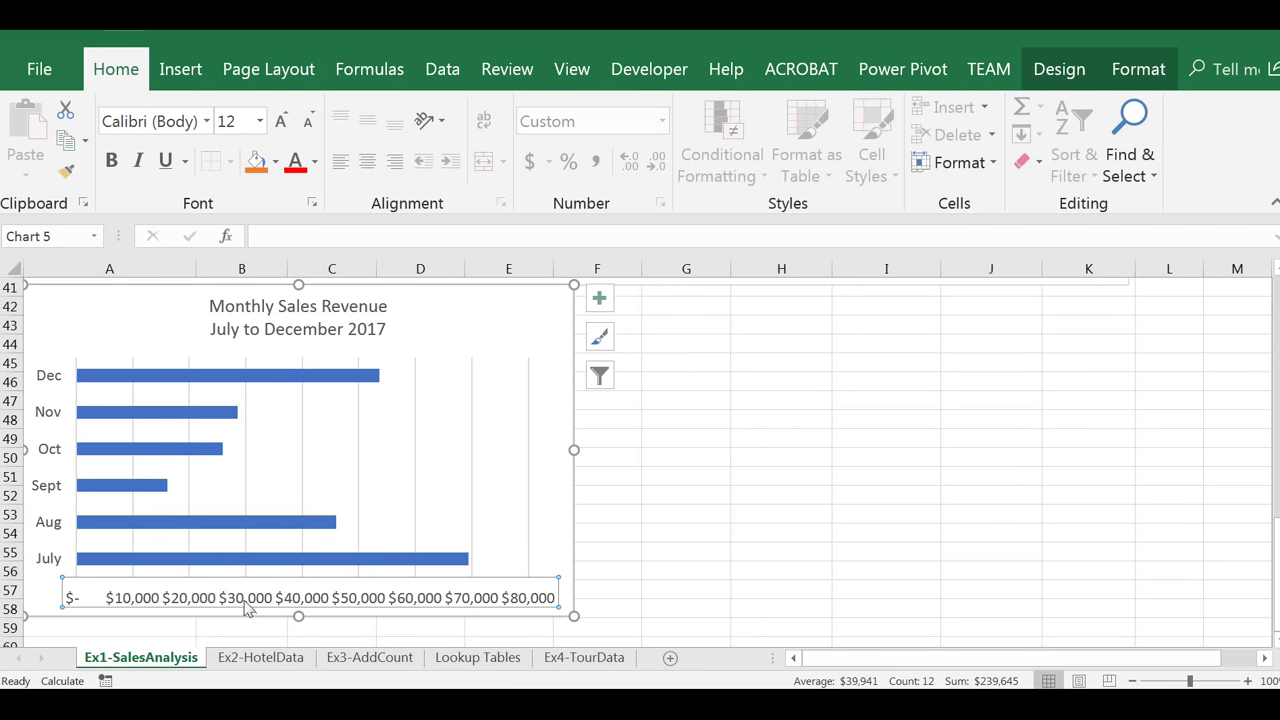
right_click(255, 599)
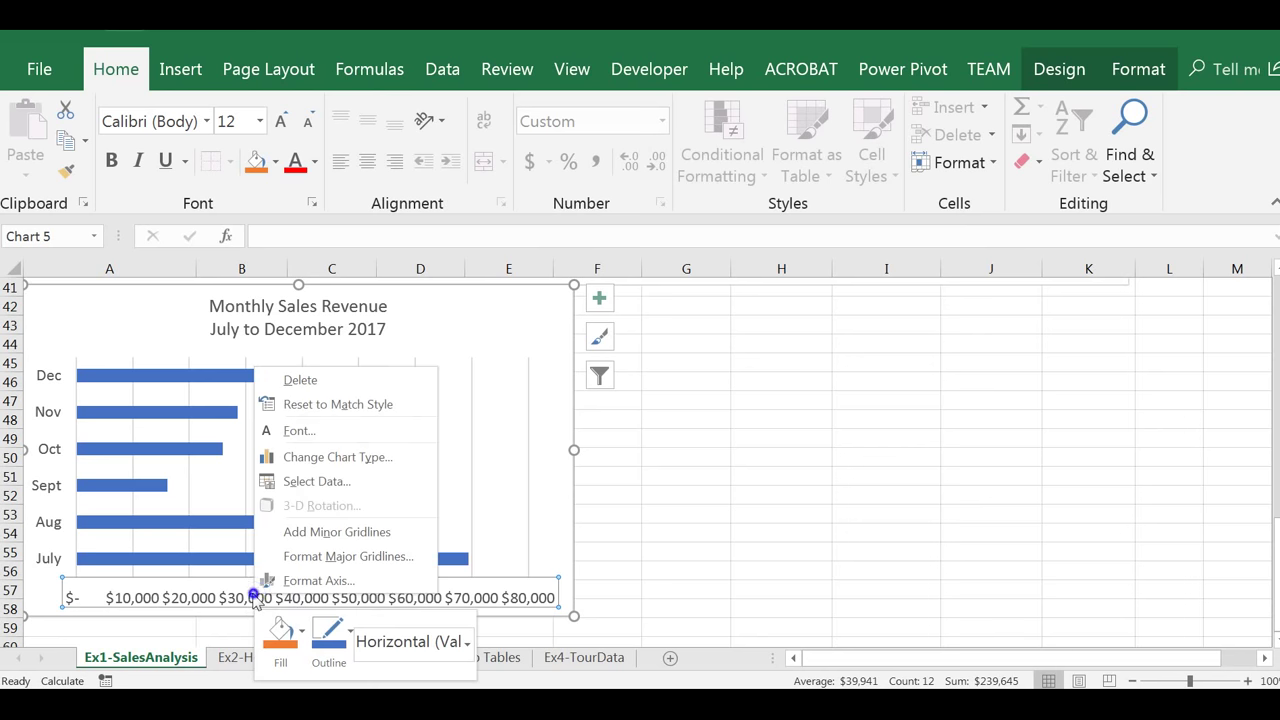
left_click(342, 582)
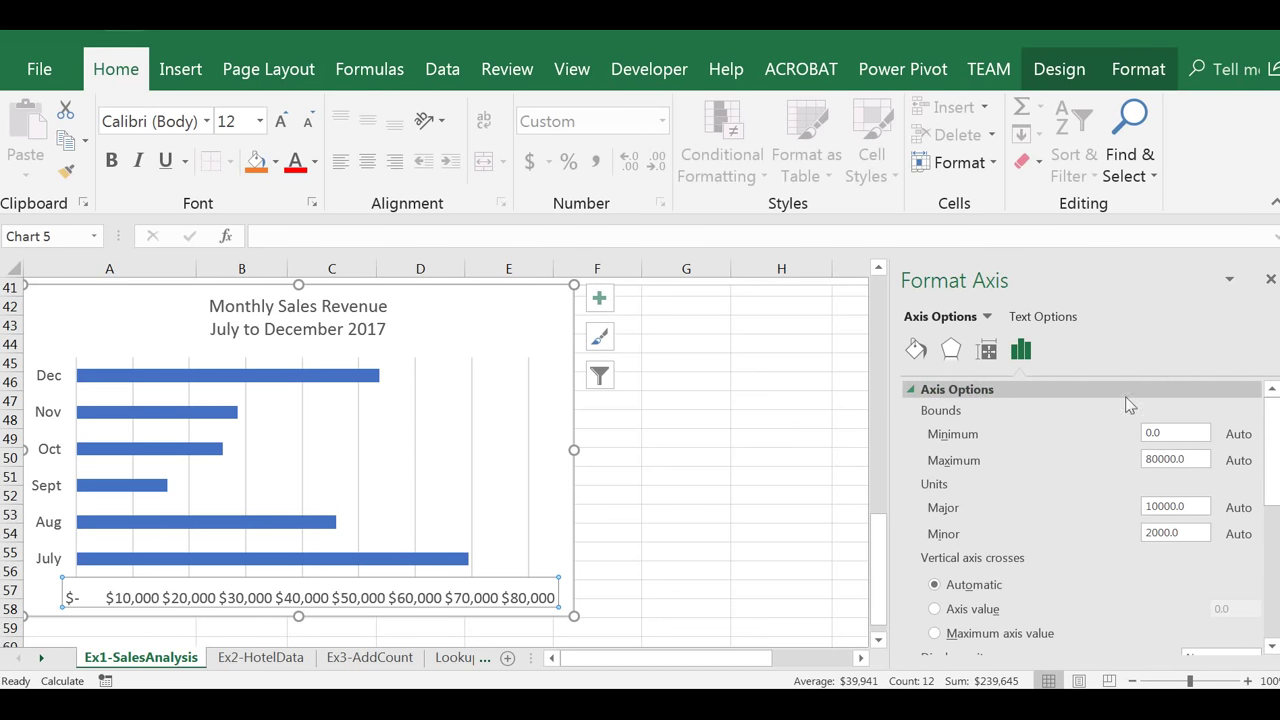
left_click_drag(1273, 440, 1132, 518)
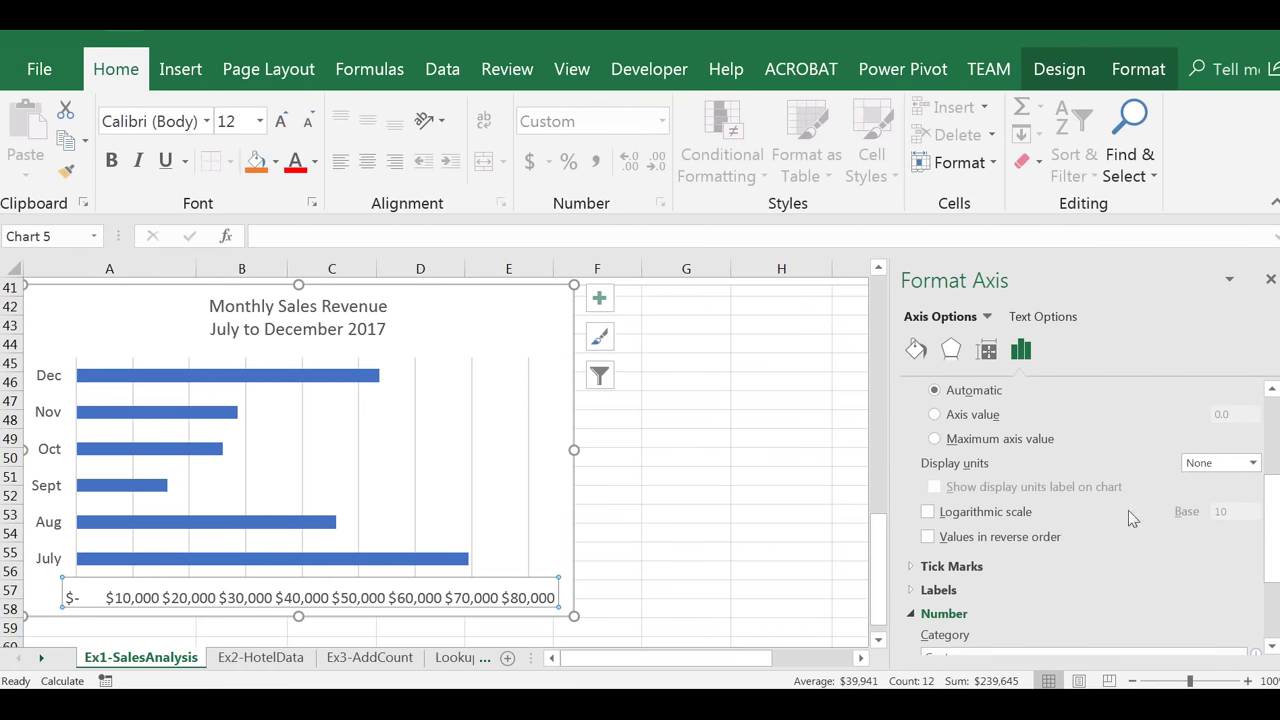
left_click(1253, 463)
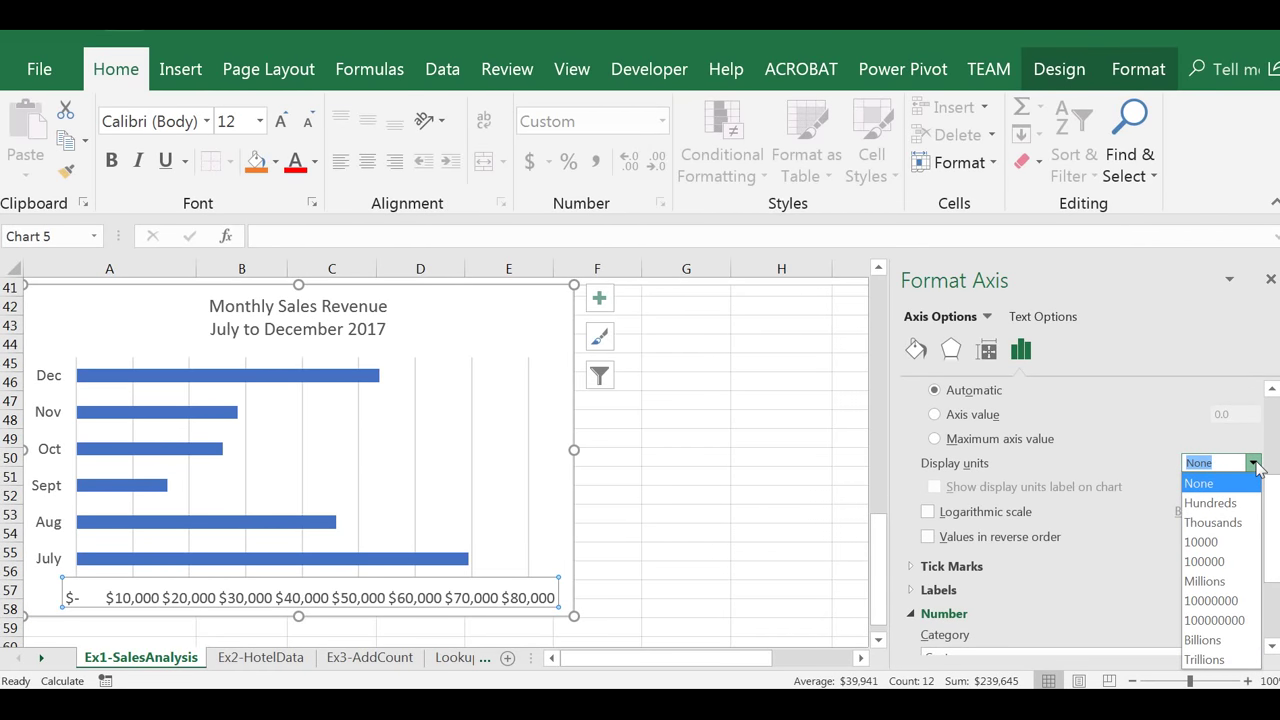
left_click(1213, 522)
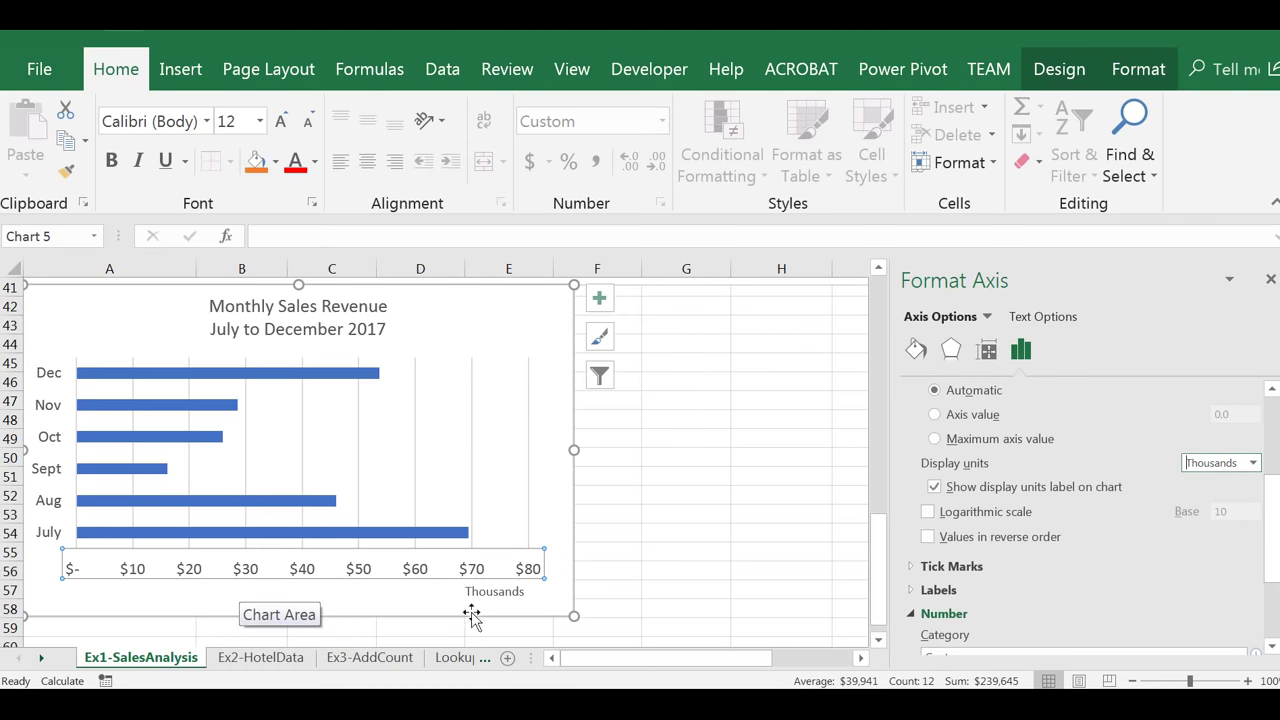
left_click(532, 330)
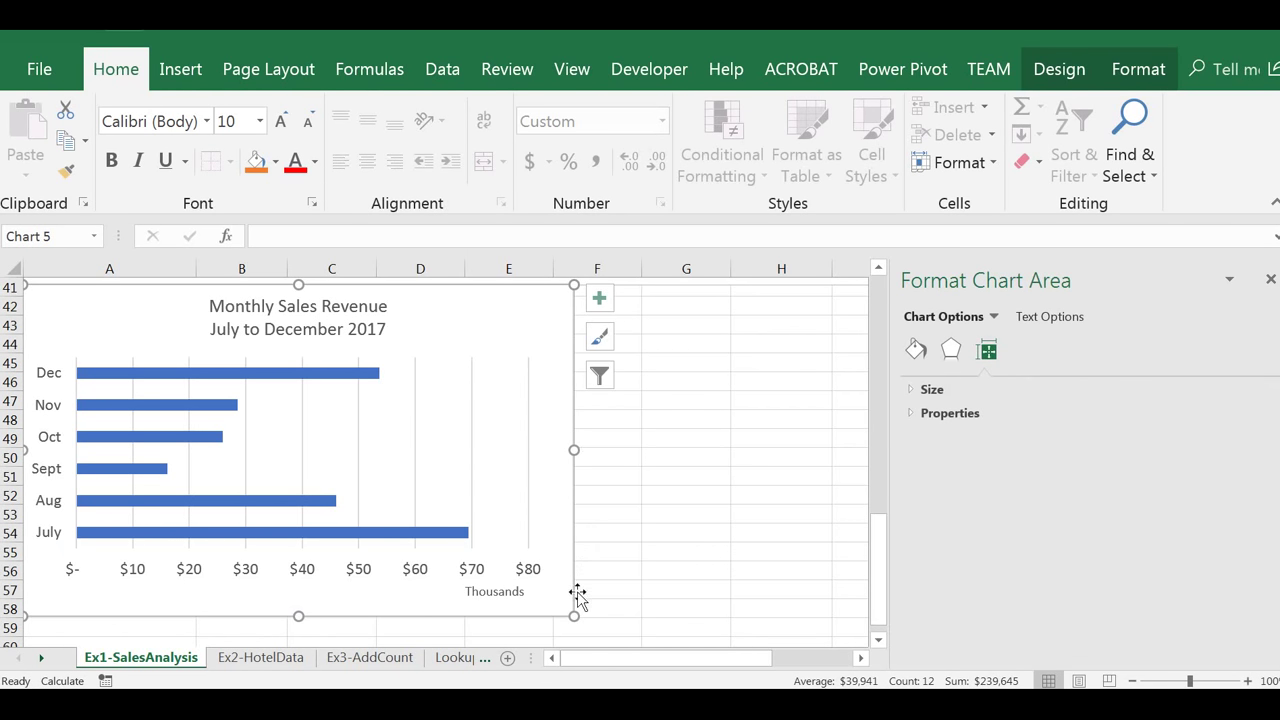
left_click_drag(575, 618, 577, 631)
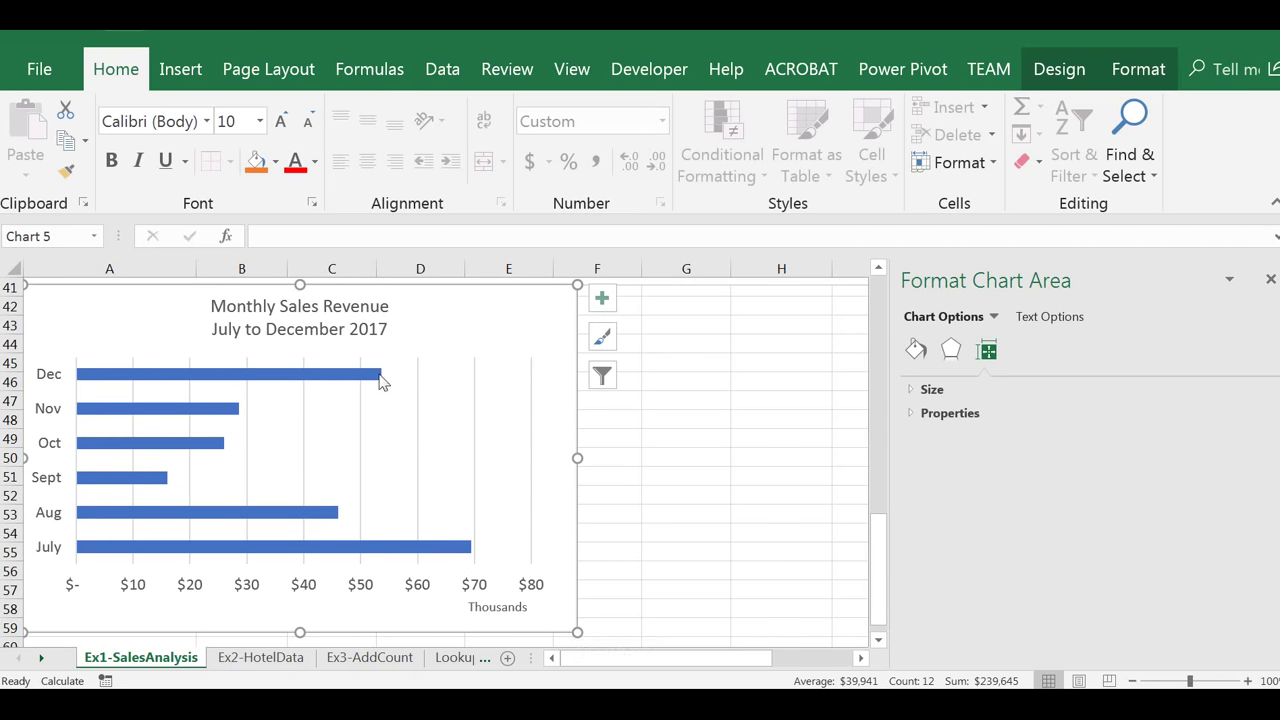
Apply the gallery's last chart style, with a bold title and shaded bars, to the bar chart and close the formatting pane
left_click(468, 388)
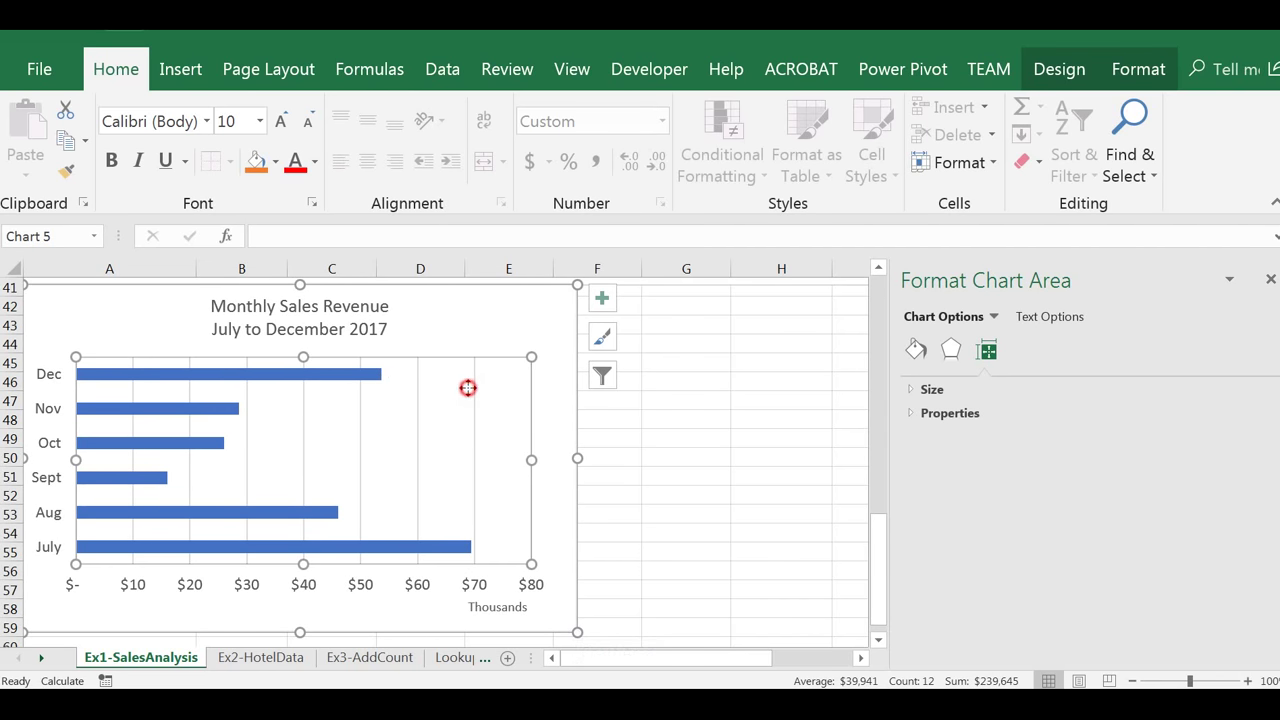
left_click(1058, 72)
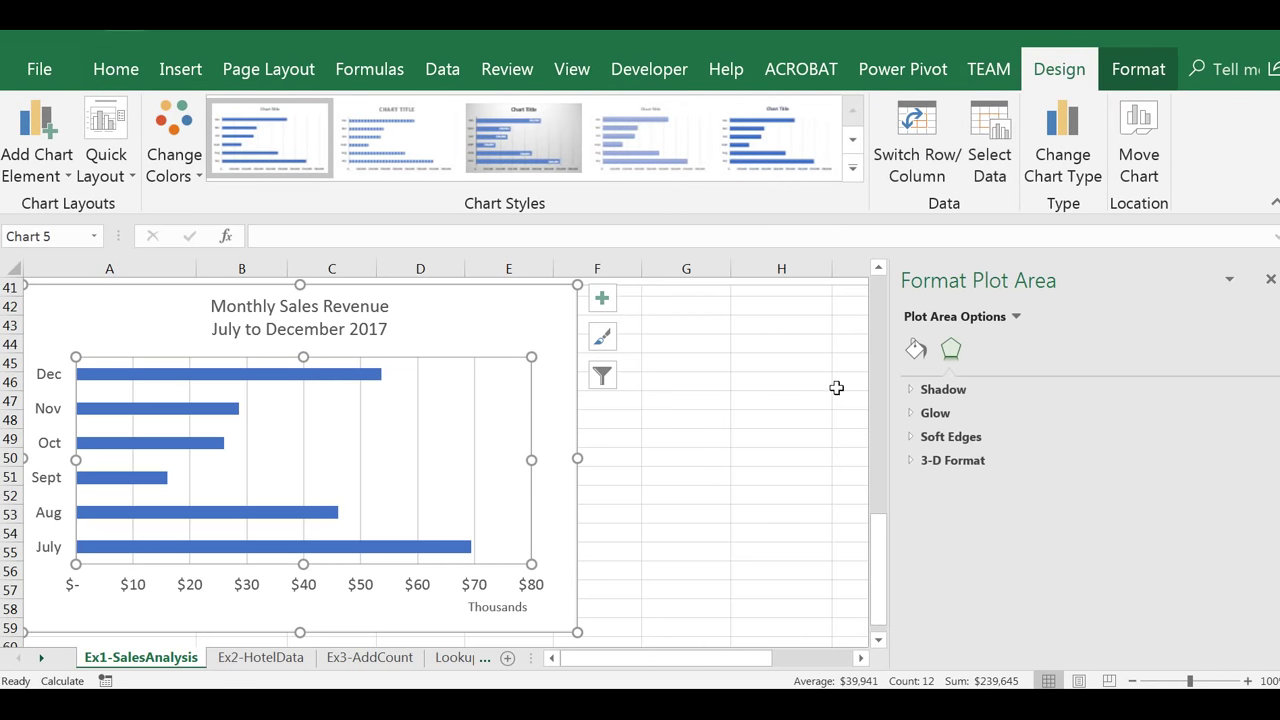
left_click_drag(870, 510, 880, 532)
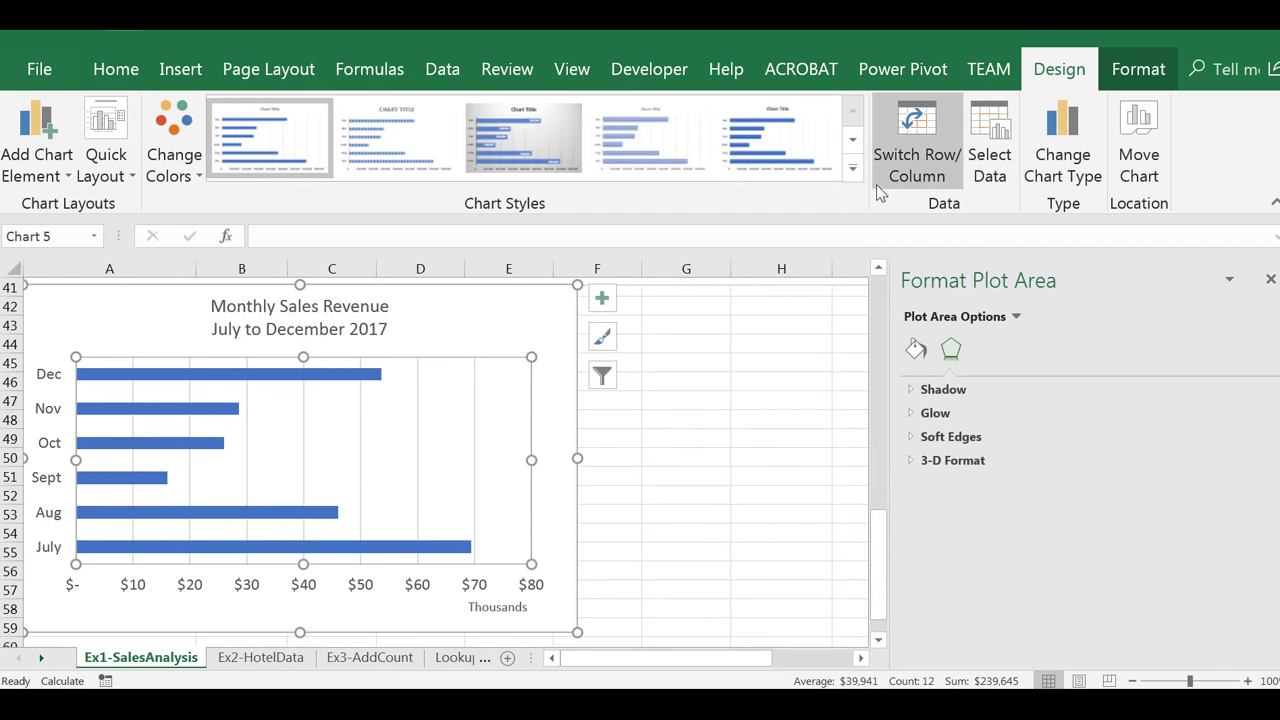
left_click(853, 168)
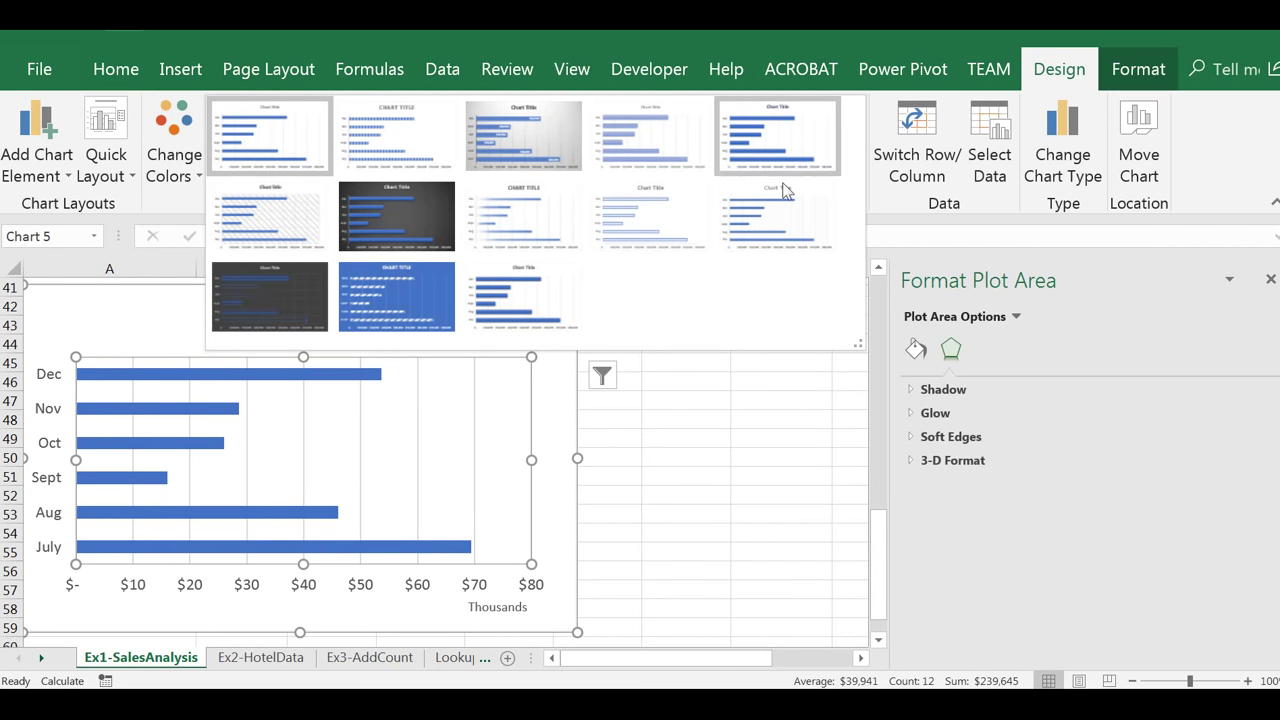
left_click(531, 302)
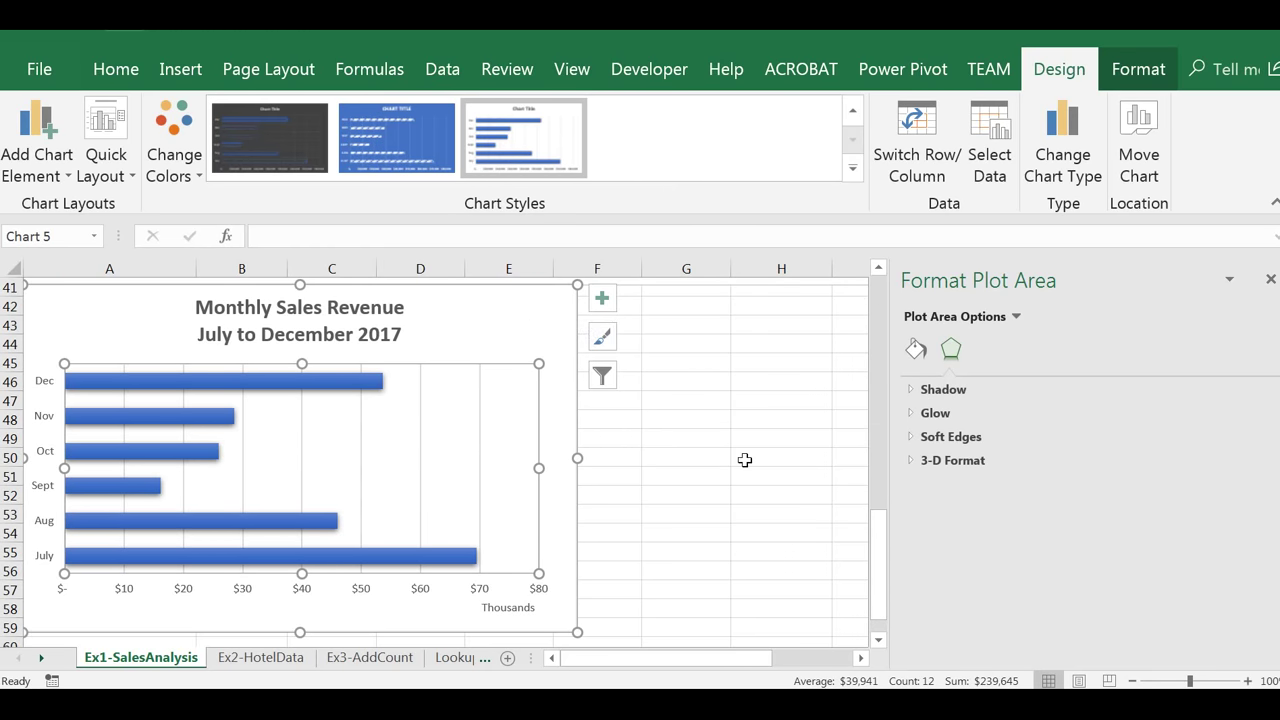
left_click(1268, 277)
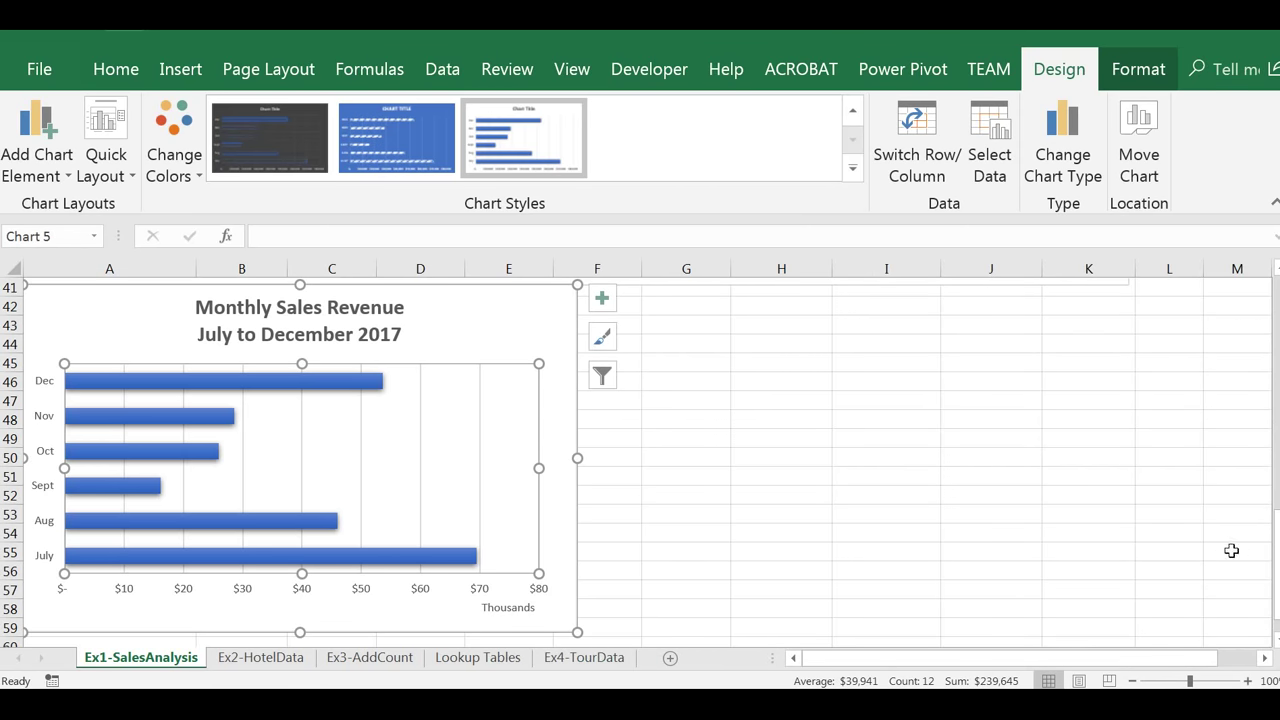
left_click(1100, 410)
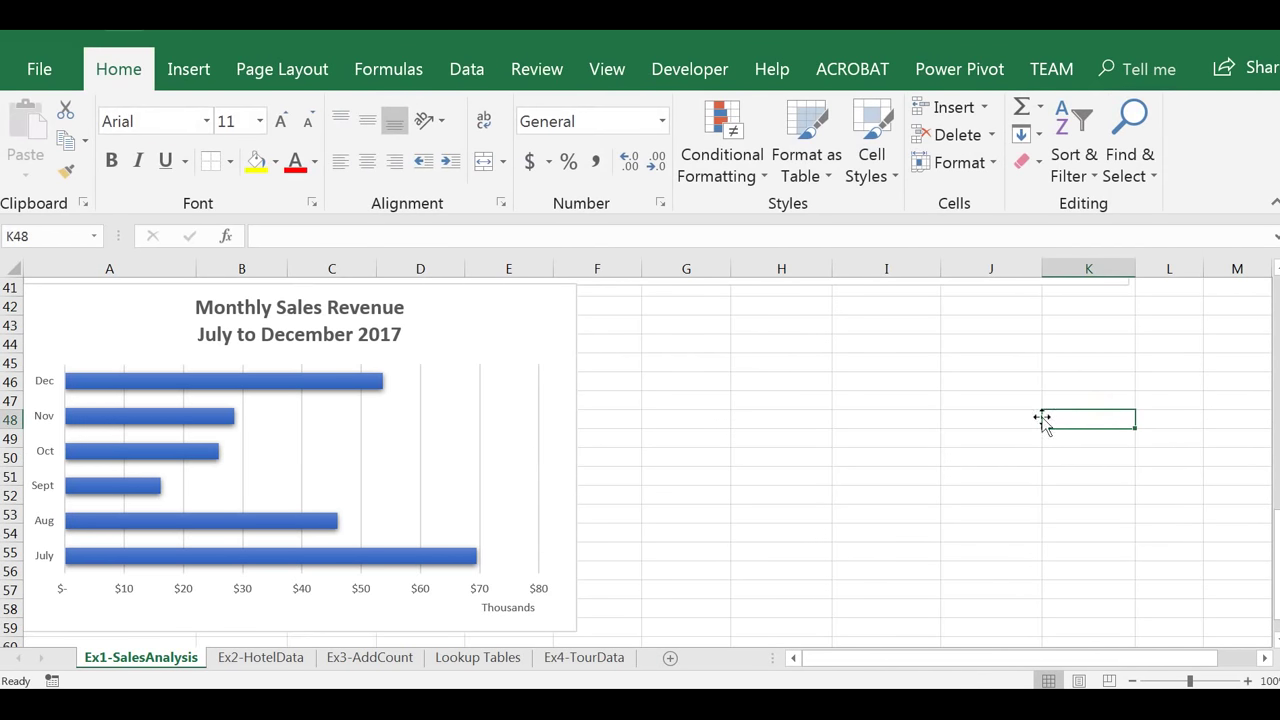
left_click(548, 325)
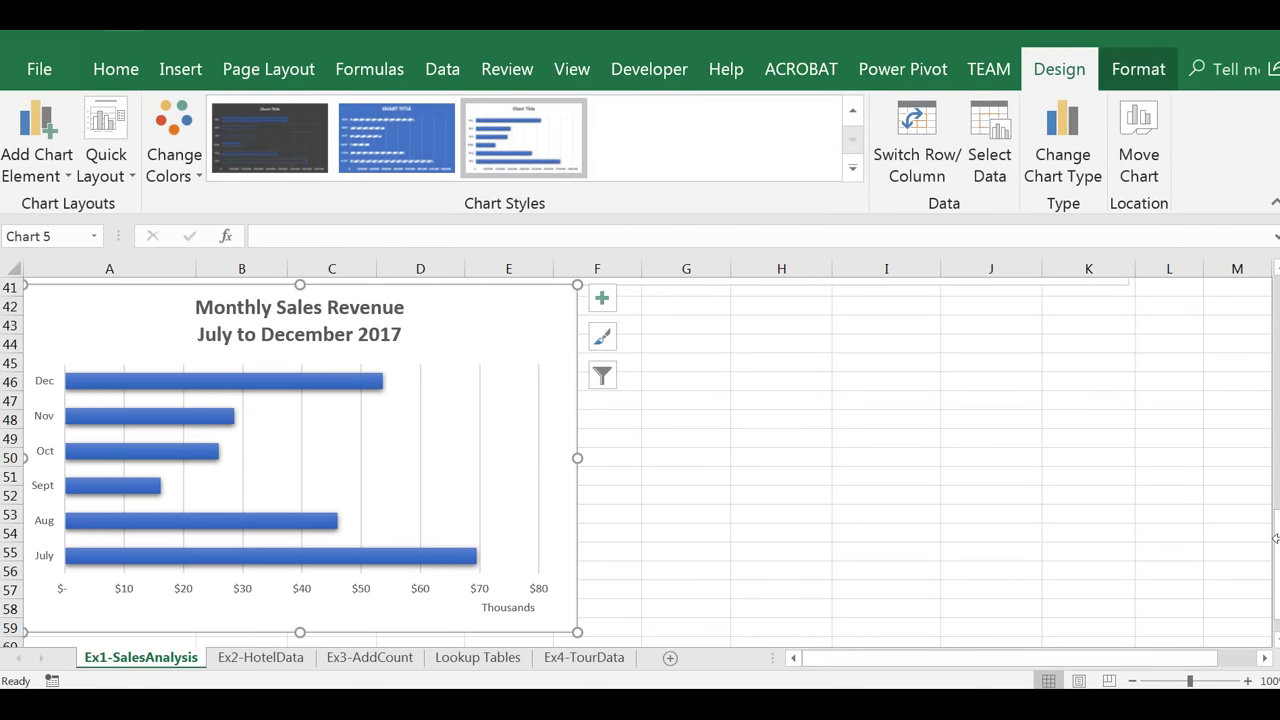
Insert a 2-D pie chart from the salesperson names in A4:A9 and their totals in H4:H9
left_click(1276, 541)
left_click_drag(1276, 541, 1272, 302)
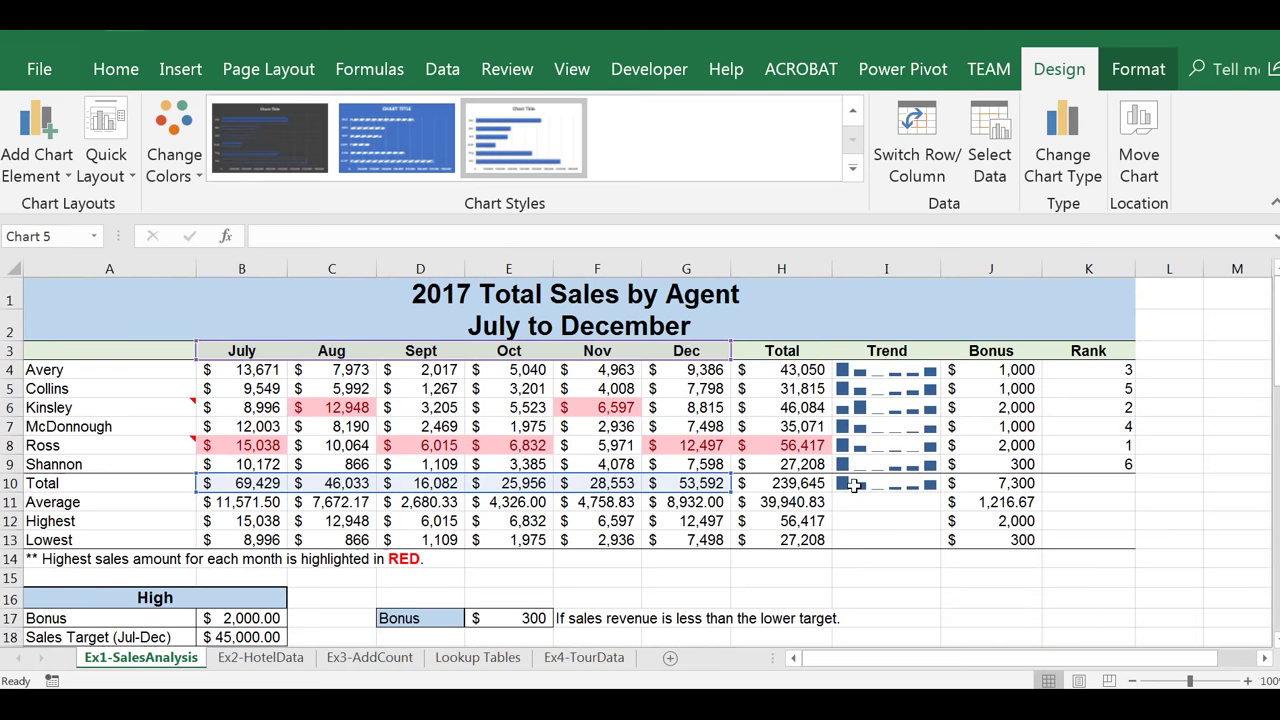
left_click(815, 483)
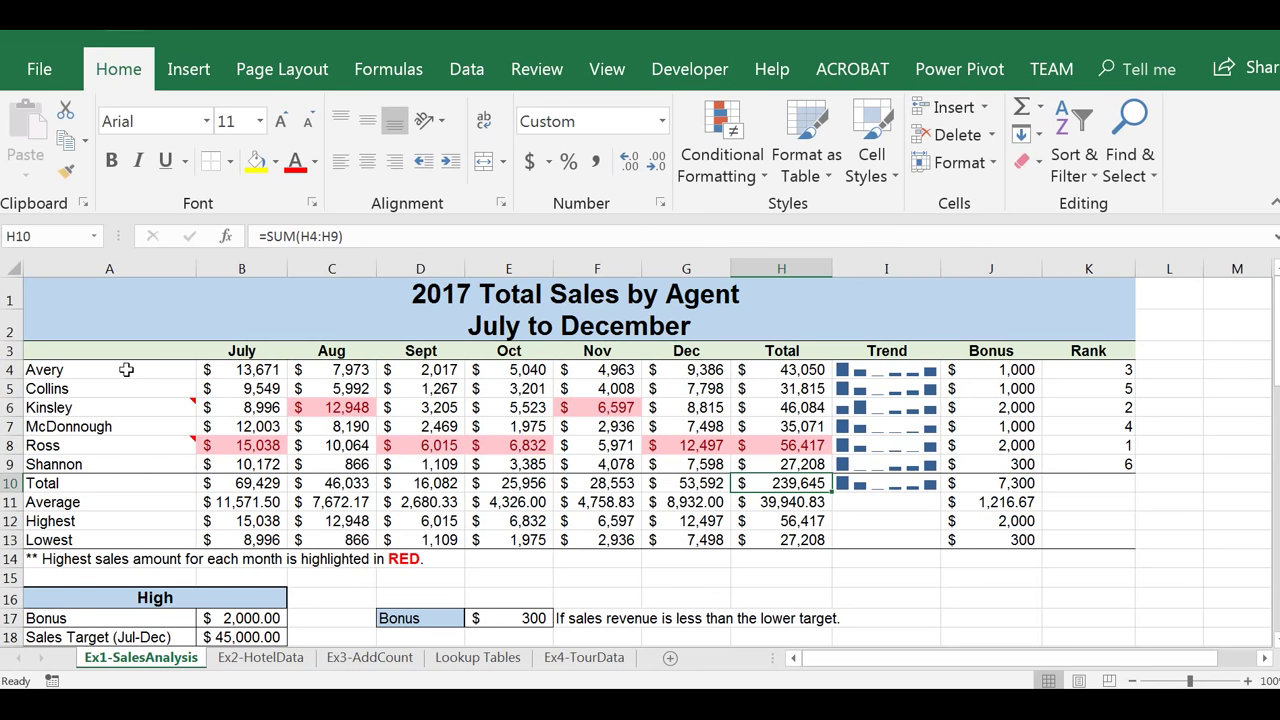
left_click_drag(126, 370, 130, 464)
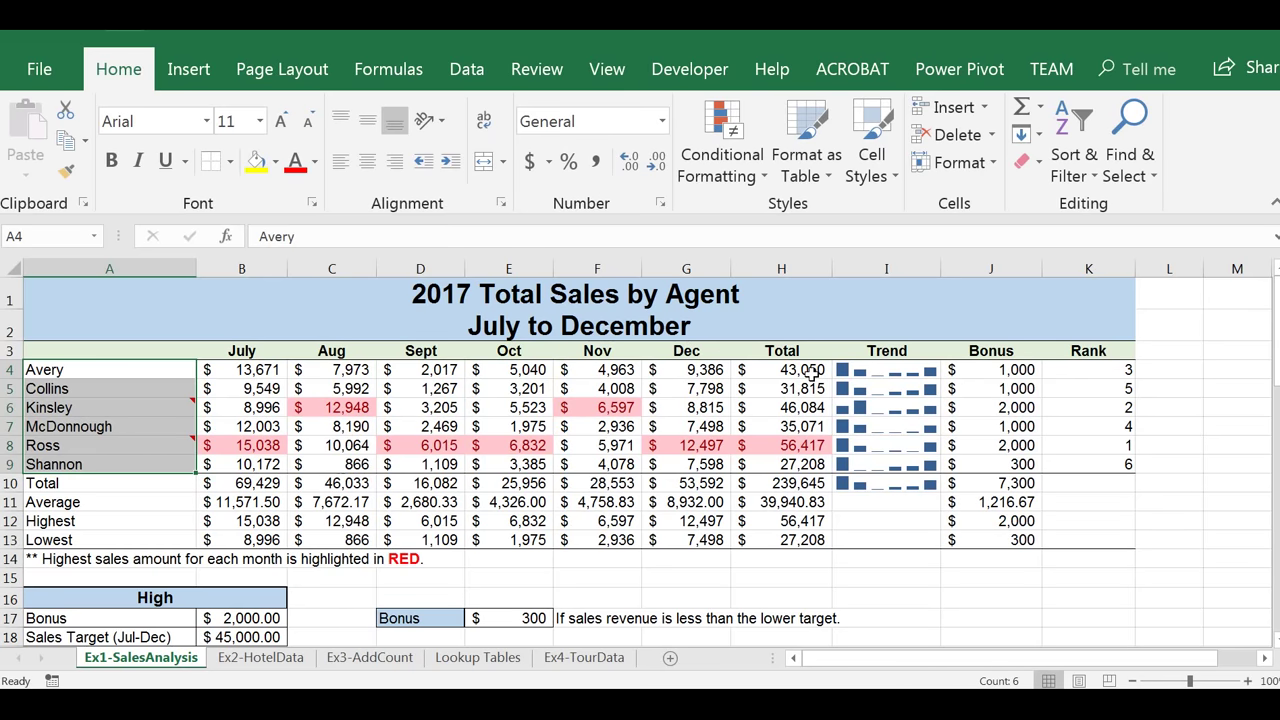
left_click_drag(800, 370, 789, 463, "ctrl")
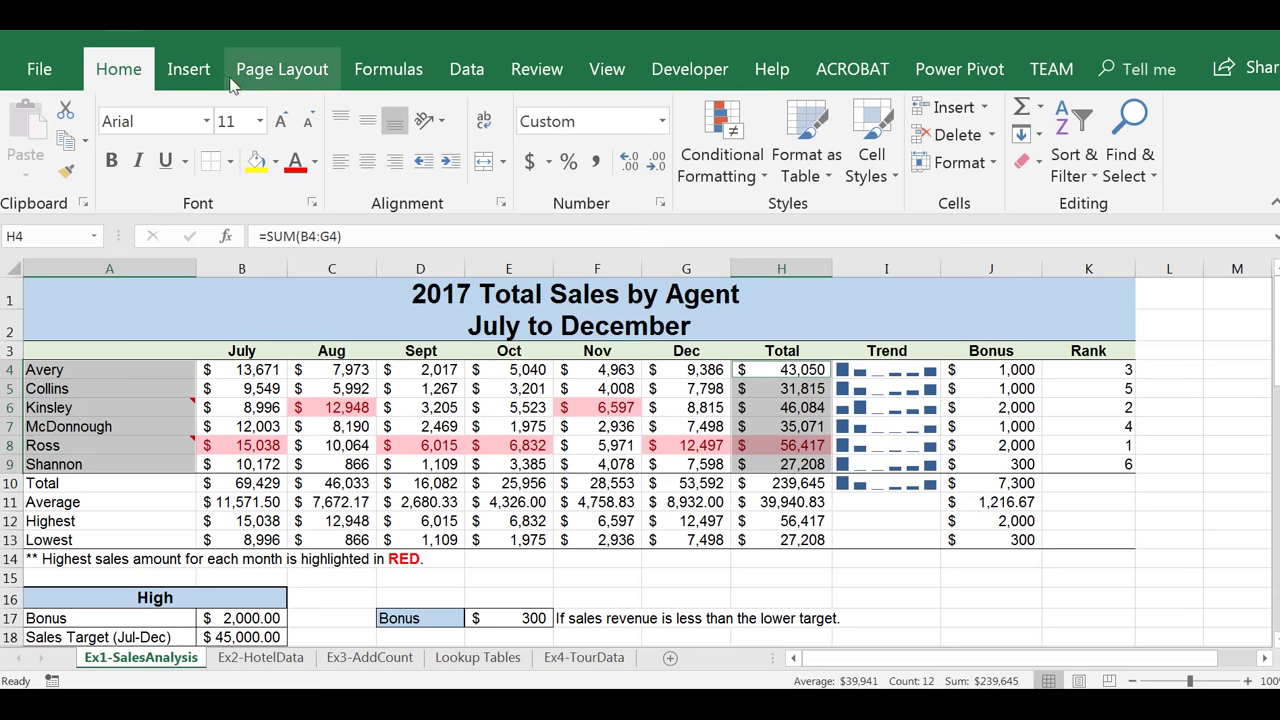
left_click(202, 68)
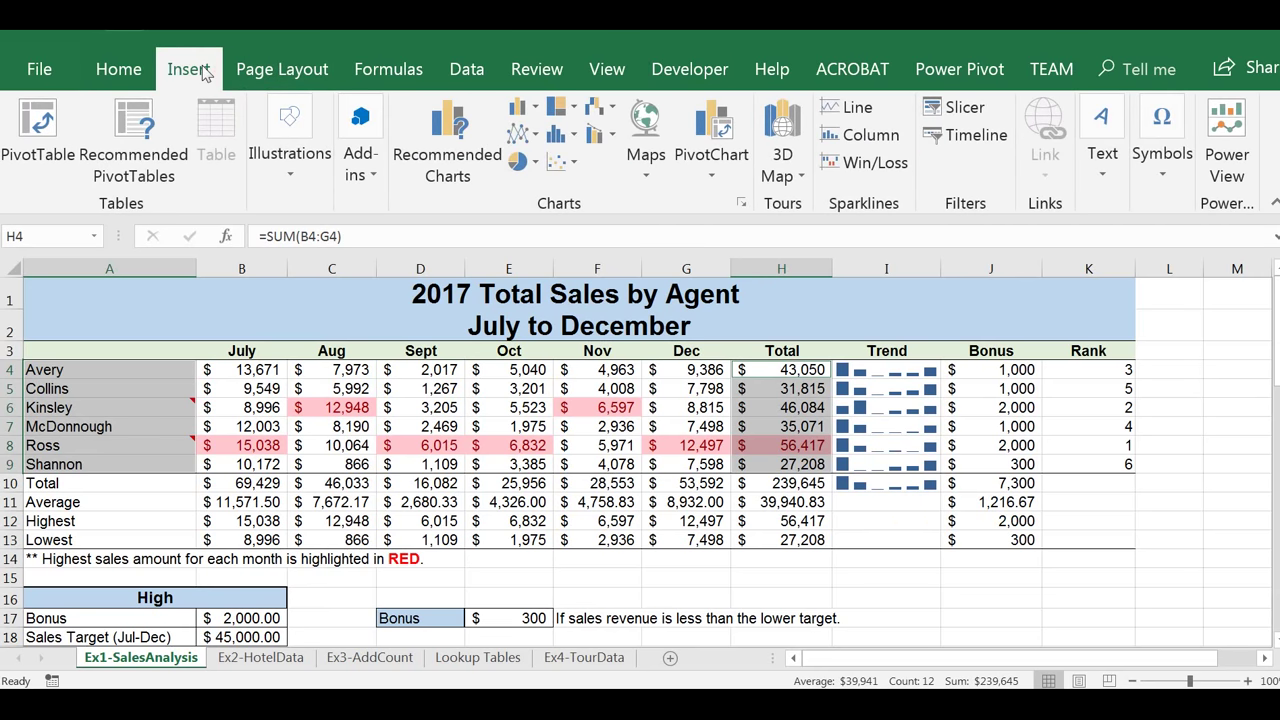
left_click(529, 172)
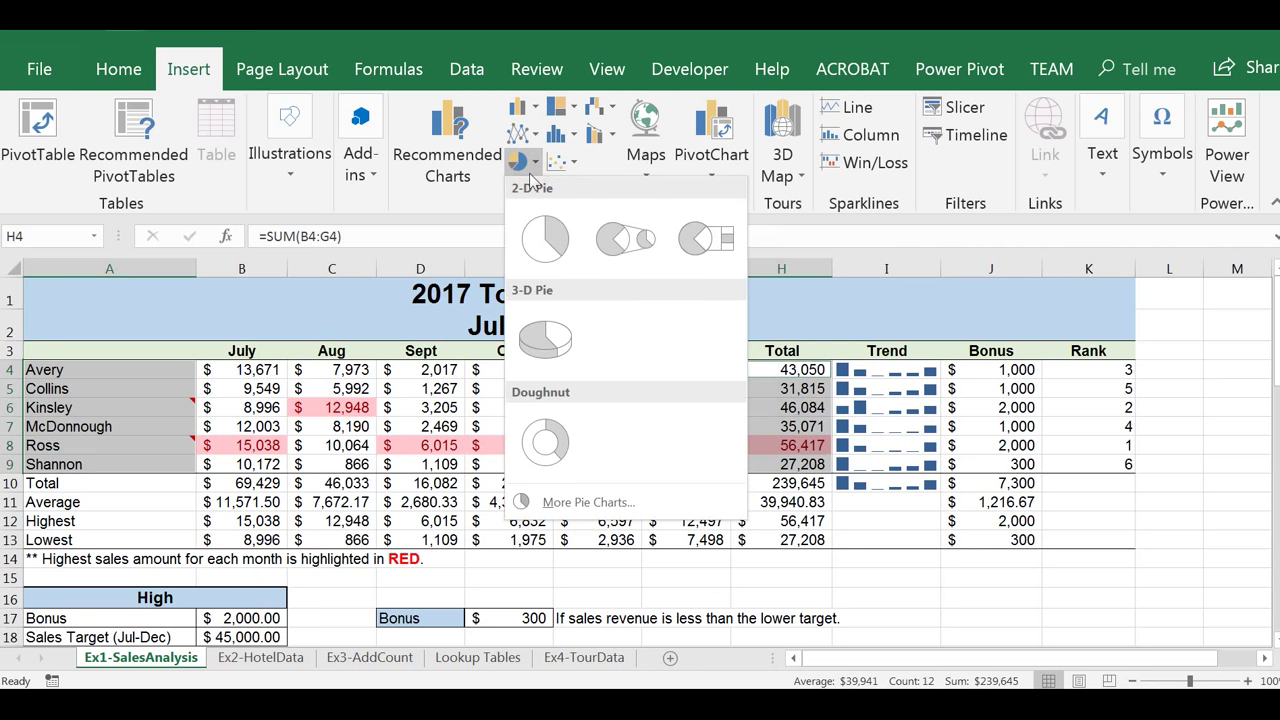
left_click(535, 250)
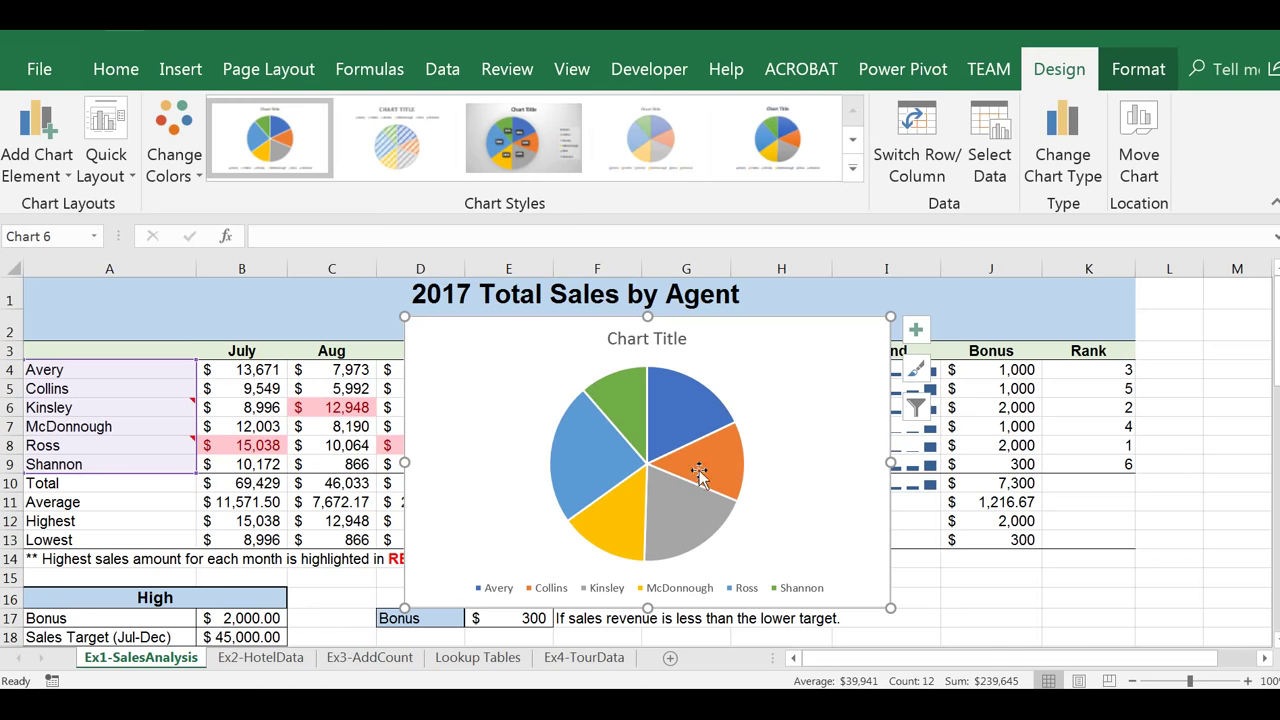
Move the new pie chart beside the bar chart, with its upper edge at row 41 just below the column chart
left_click_drag(777, 351, 849, 715)
left_click_drag(859, 667, 860, 665)
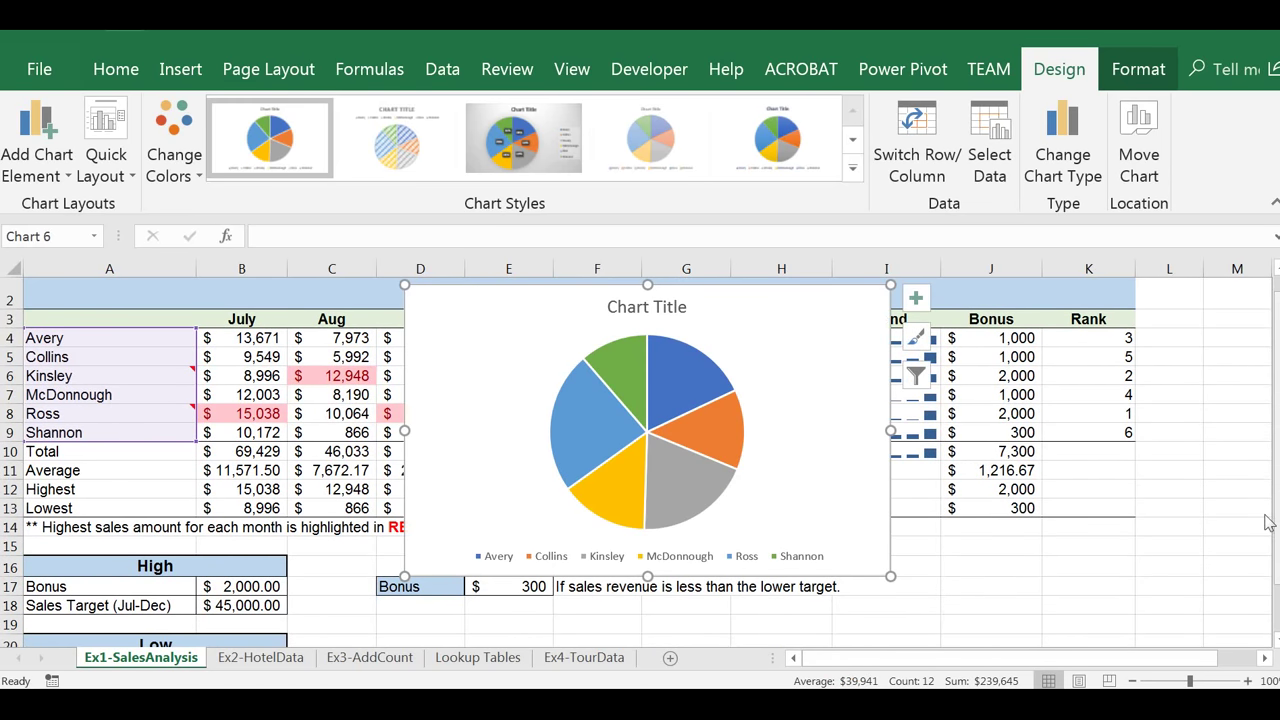
left_click_drag(839, 316, 936, 598)
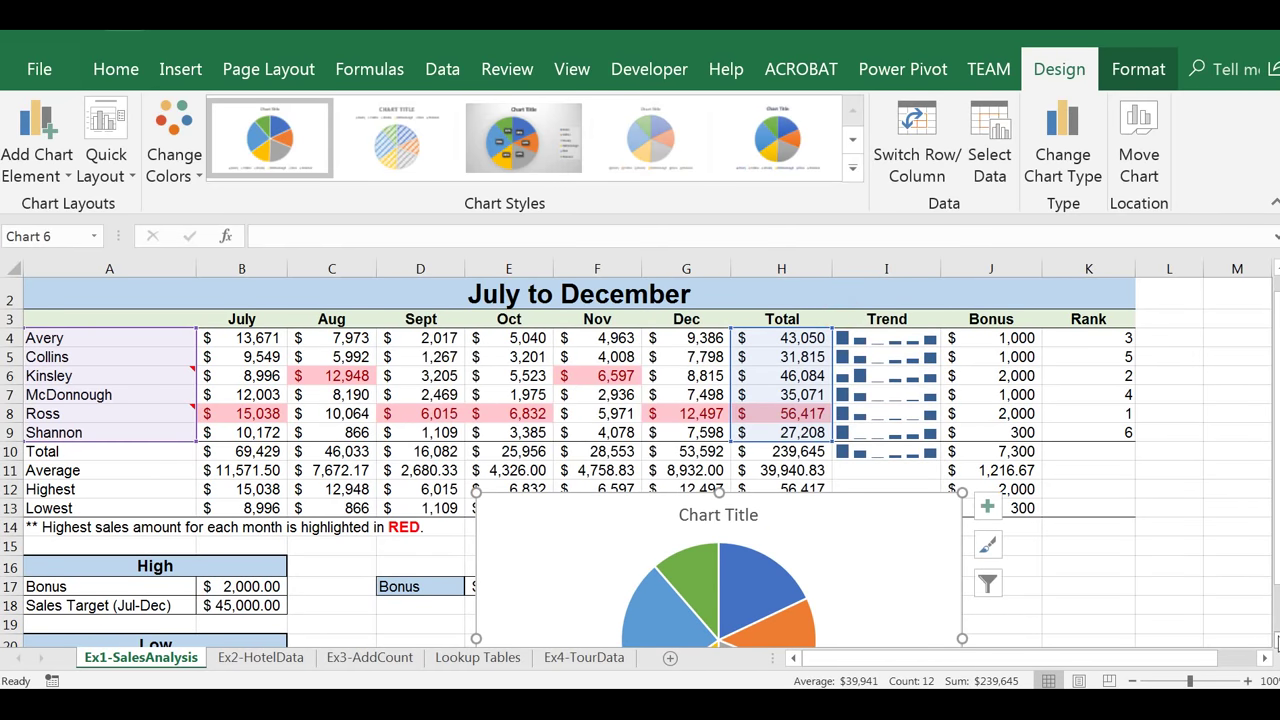
scroll(1103, 454, "down", 4)
left_click_drag(908, 317, 1052, 605)
scroll(1276, 641, "down", 6)
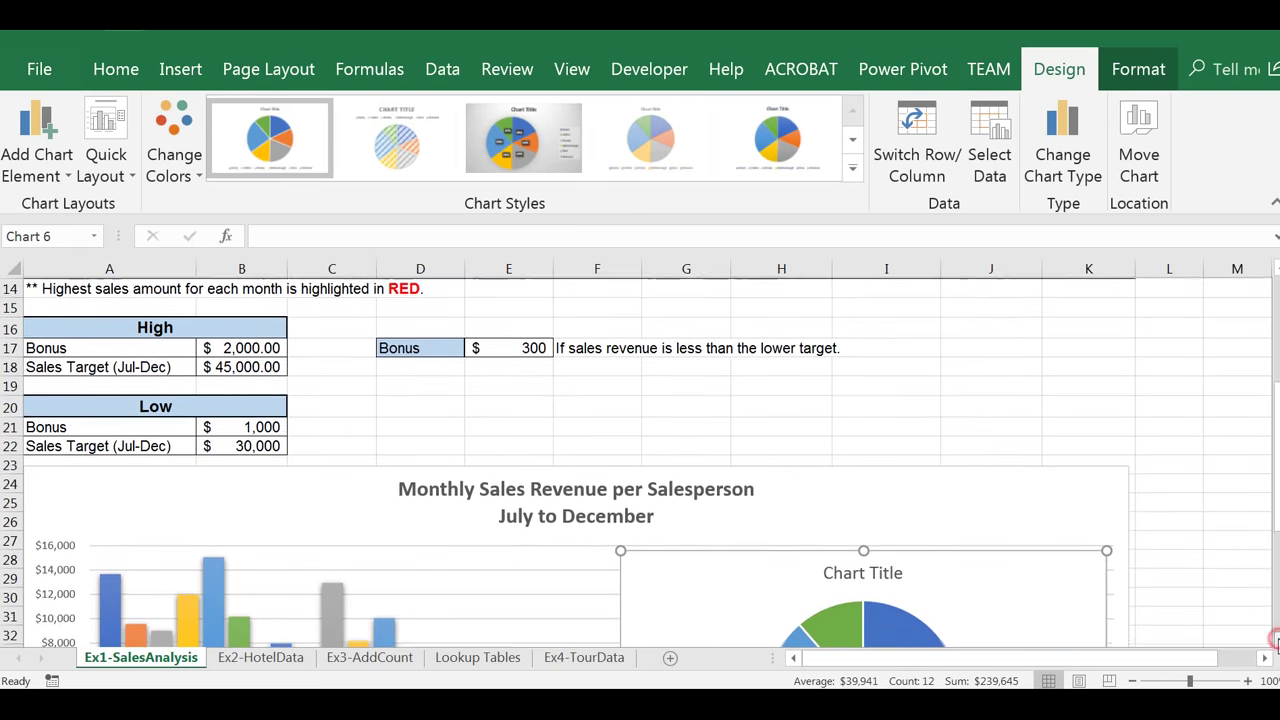
scroll(1276, 641, "down", 1)
left_click_drag(1074, 331, 1027, 572)
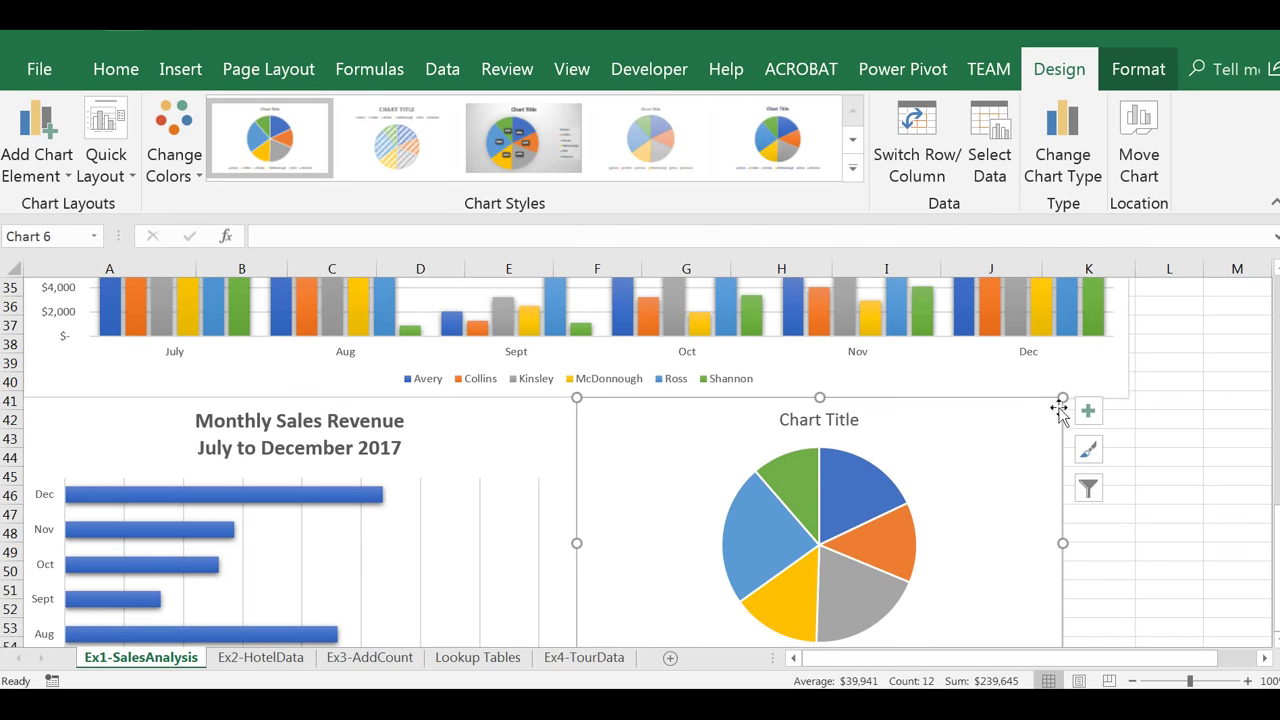
Enlarge the pie chart to extend to about the end of column K and down to about row 59, level with the bar chart
left_click_drag(1062, 398, 1128, 398)
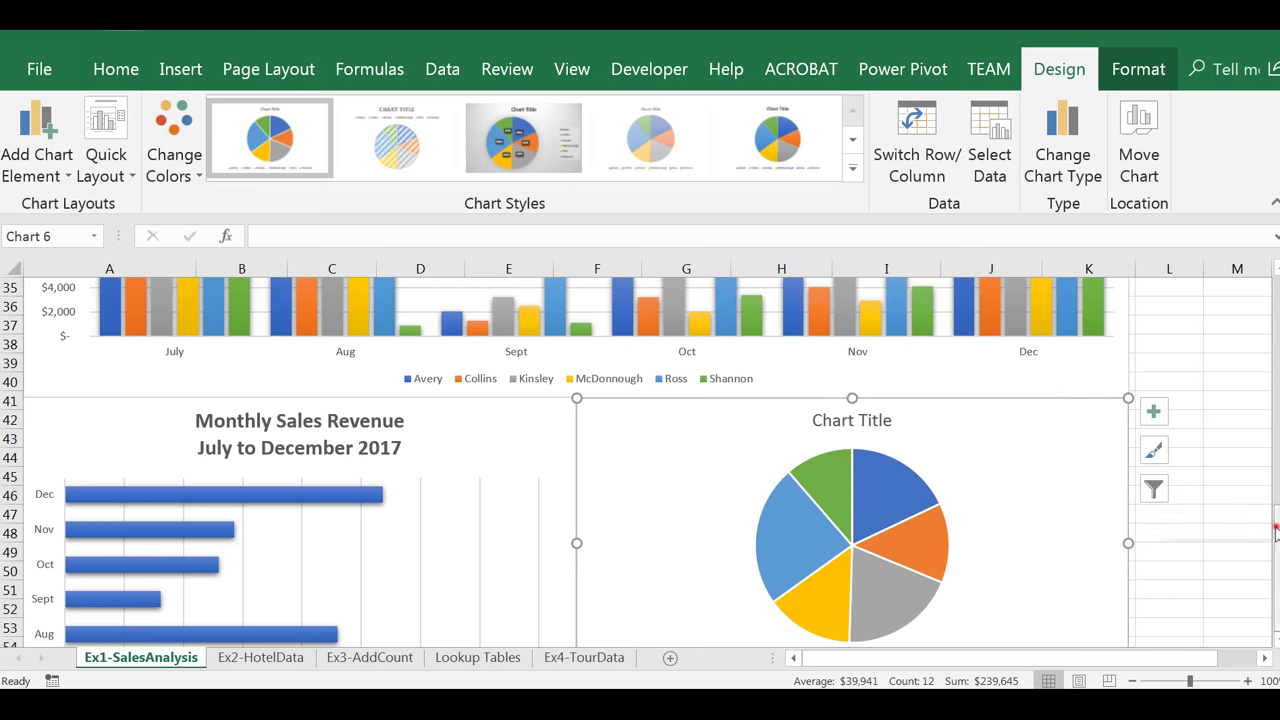
left_click(1273, 636)
left_click(1273, 636)
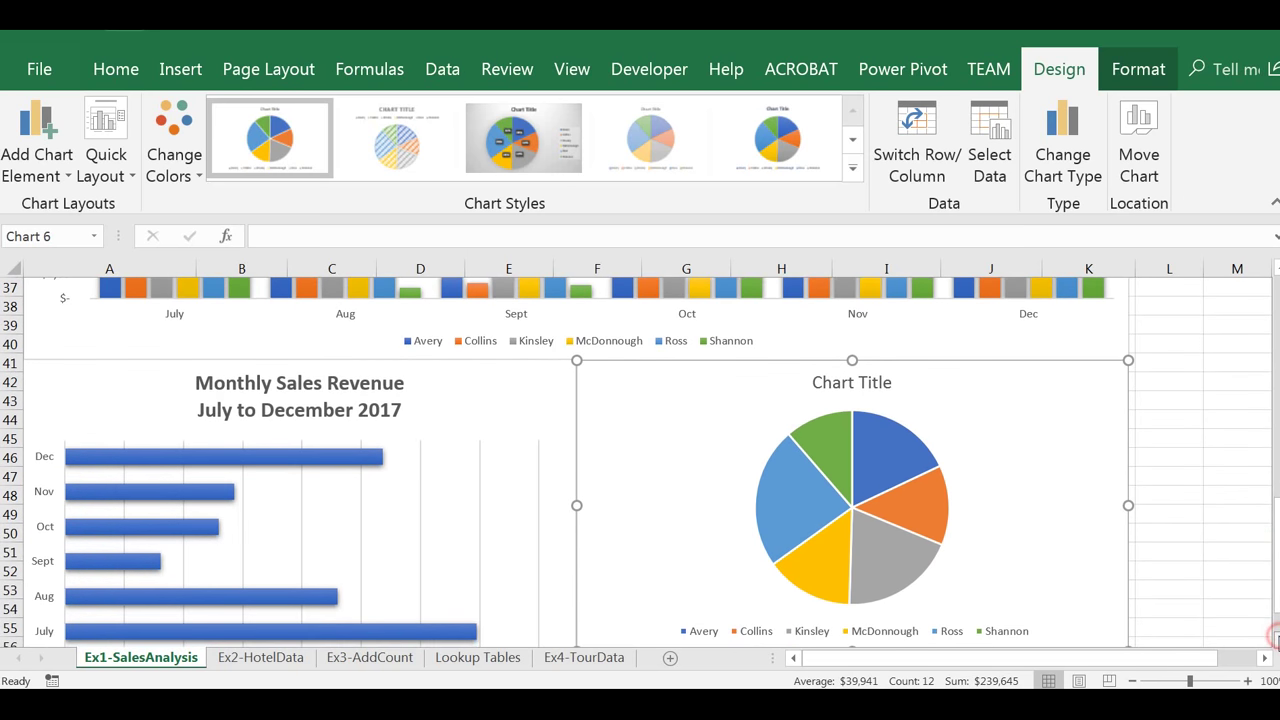
scroll(1246, 604, "down", 3)
left_click_drag(1128, 500, 1140, 556)
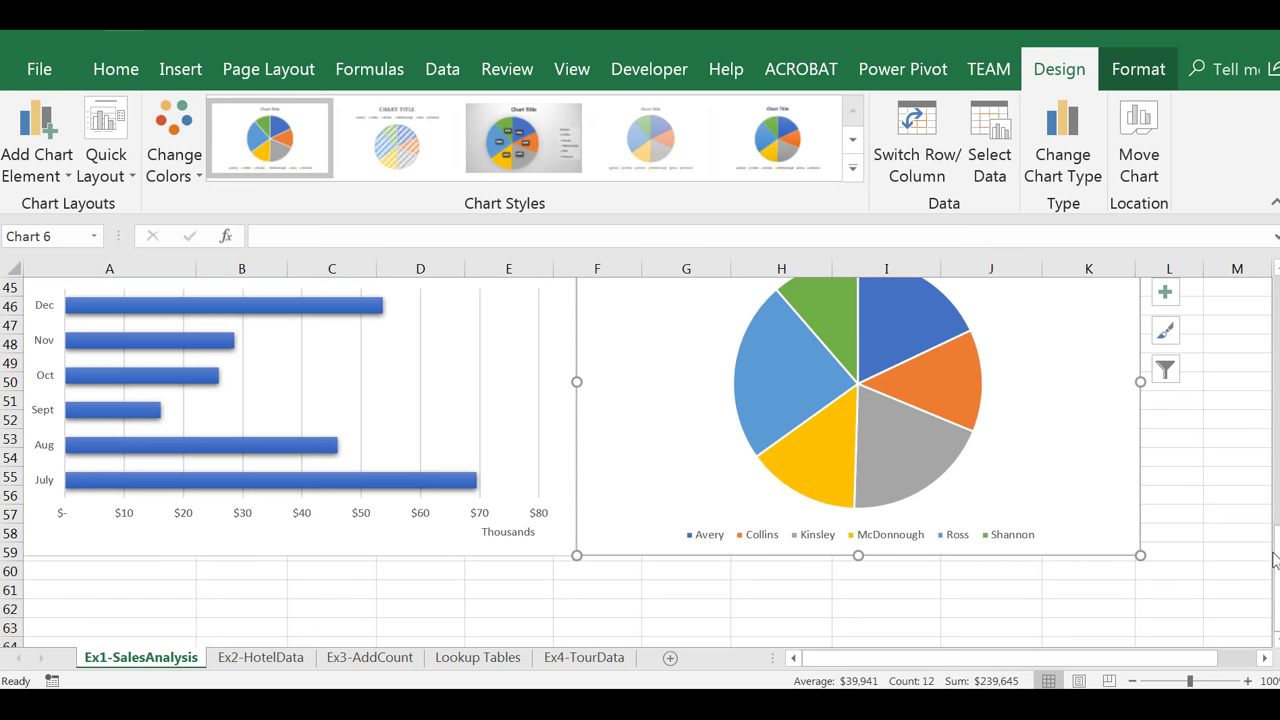
left_click_drag(1275, 557, 1278, 530)
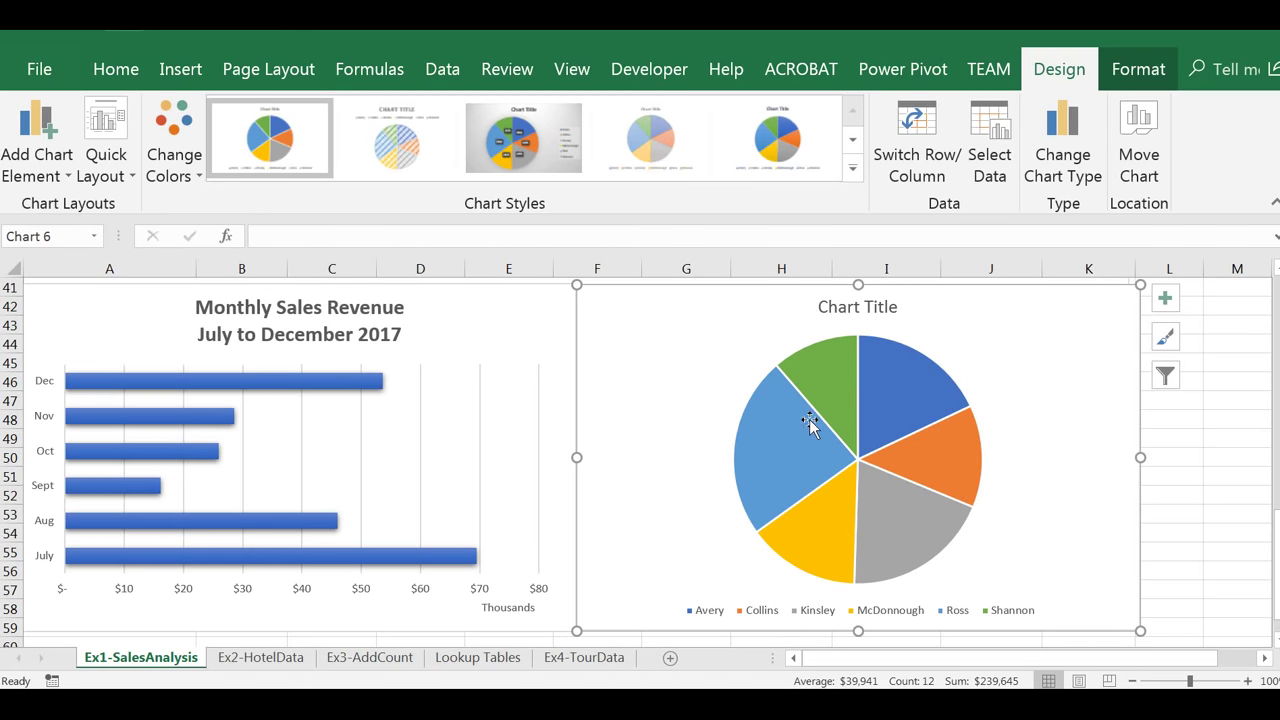
Browse the chart styles and apply quick Layout 1 to the pie chart
mouse_move(760, 450)
left_click(852, 170)
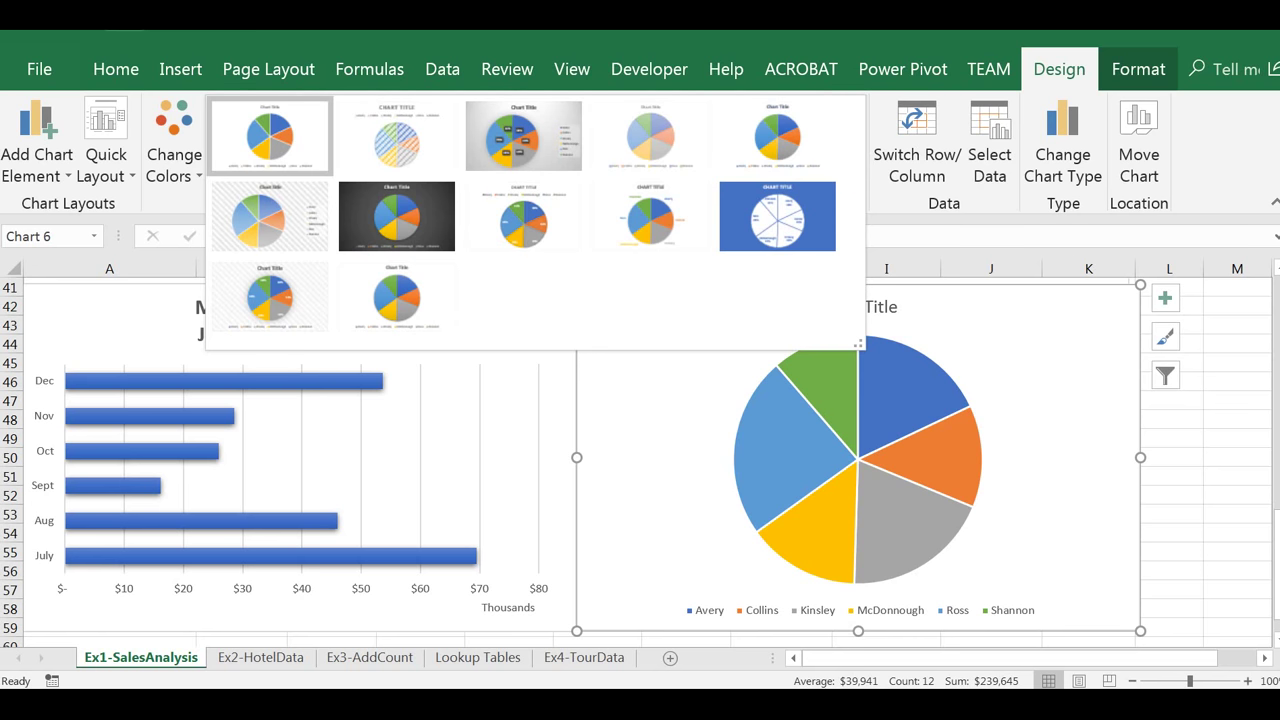
left_click(128, 178)
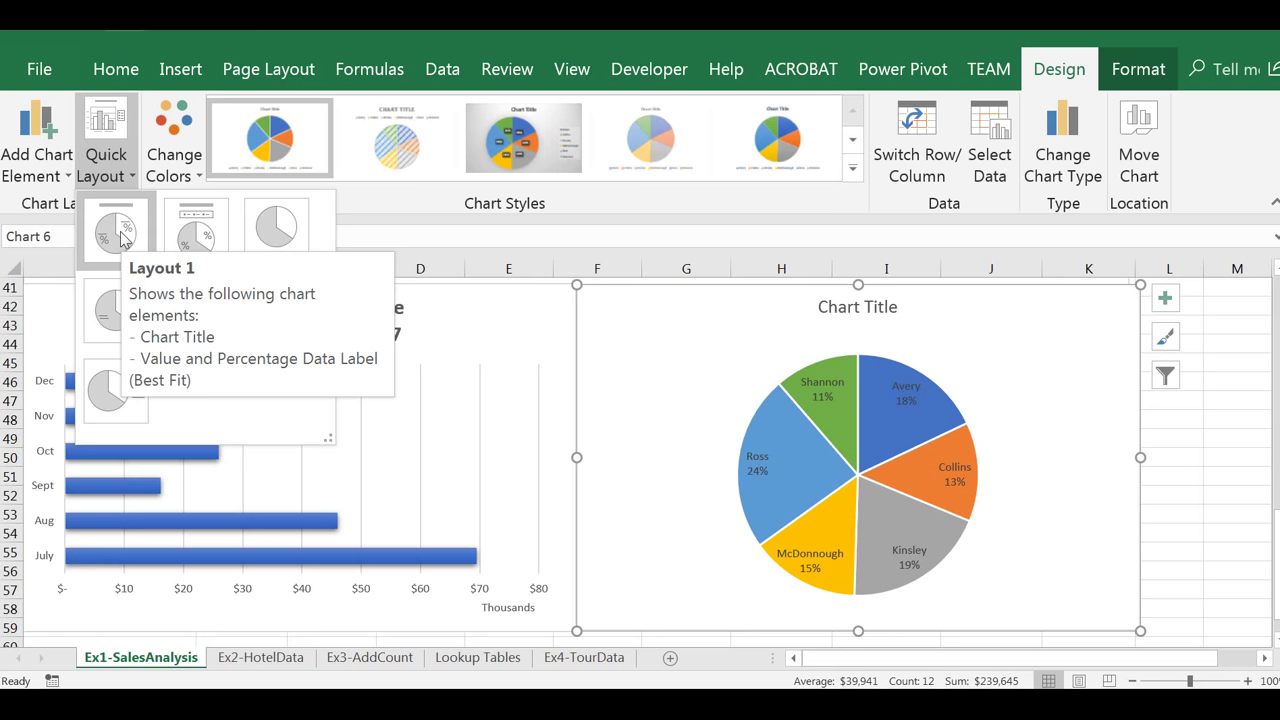
left_click(120, 231)
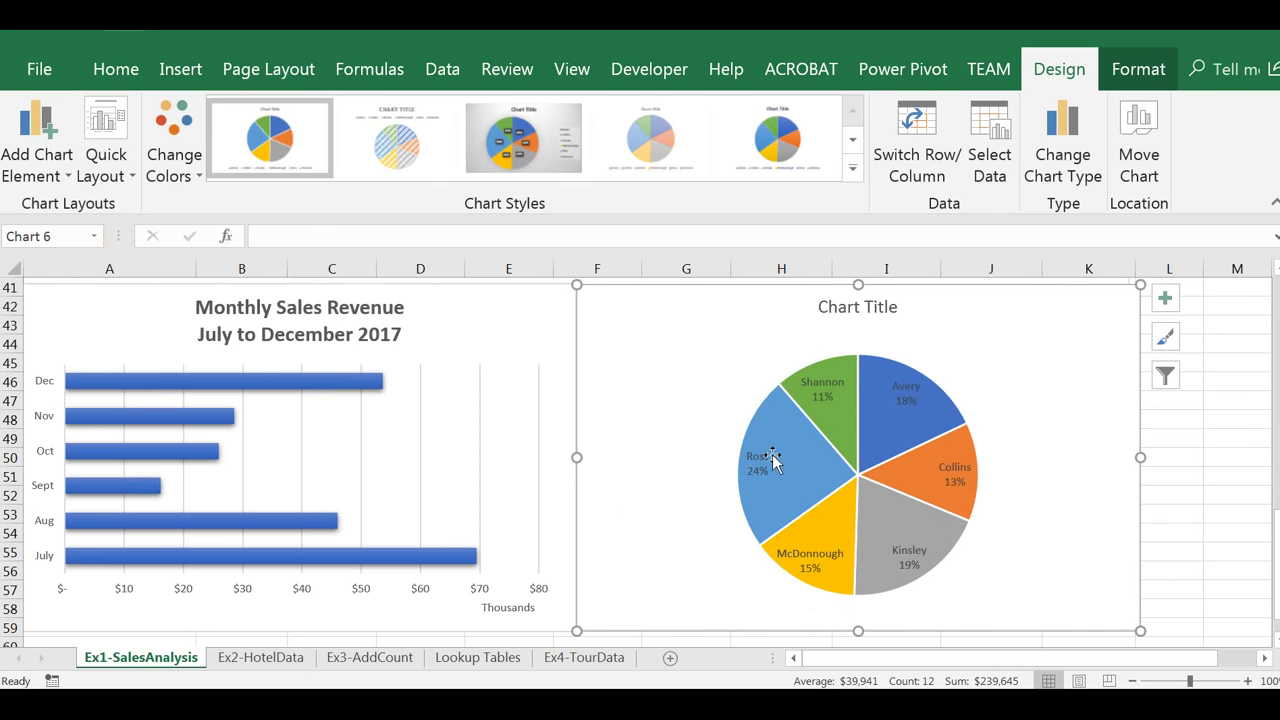
Move each of the six salesperson data labels outside its pie slice so that leader lines connect them
left_click(765, 462)
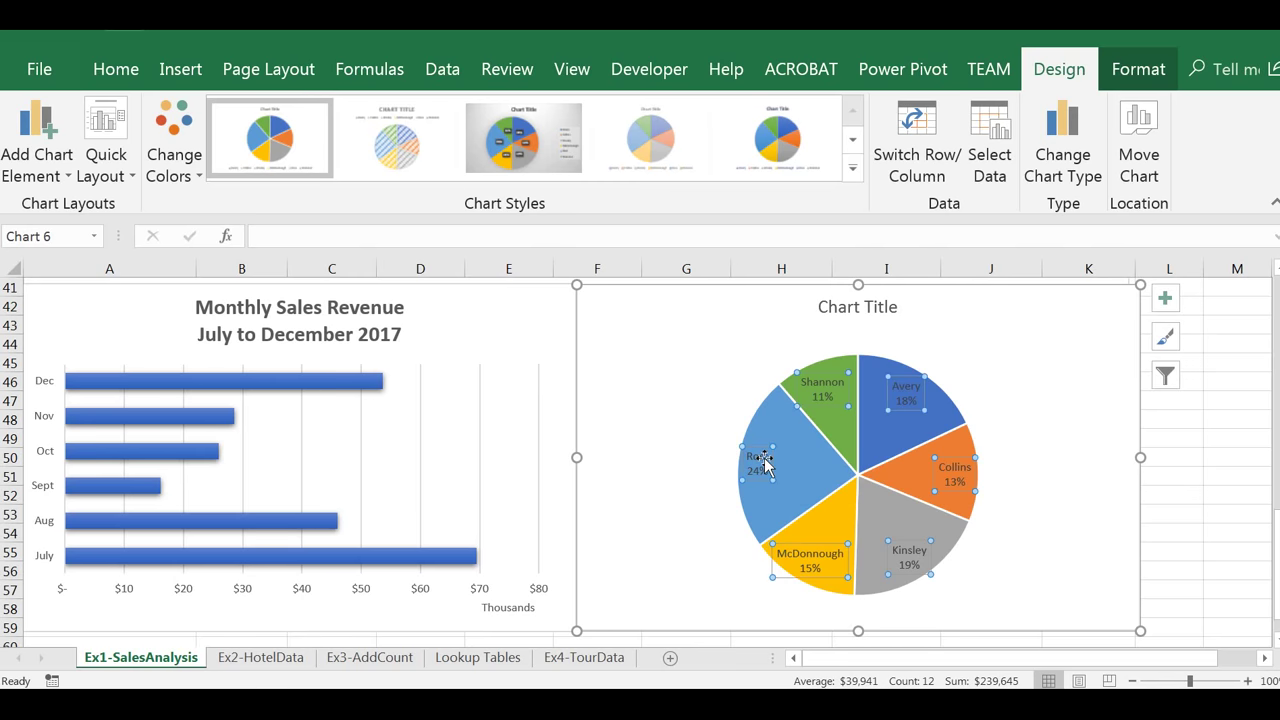
left_click(765, 462)
left_click_drag(765, 462, 690, 452)
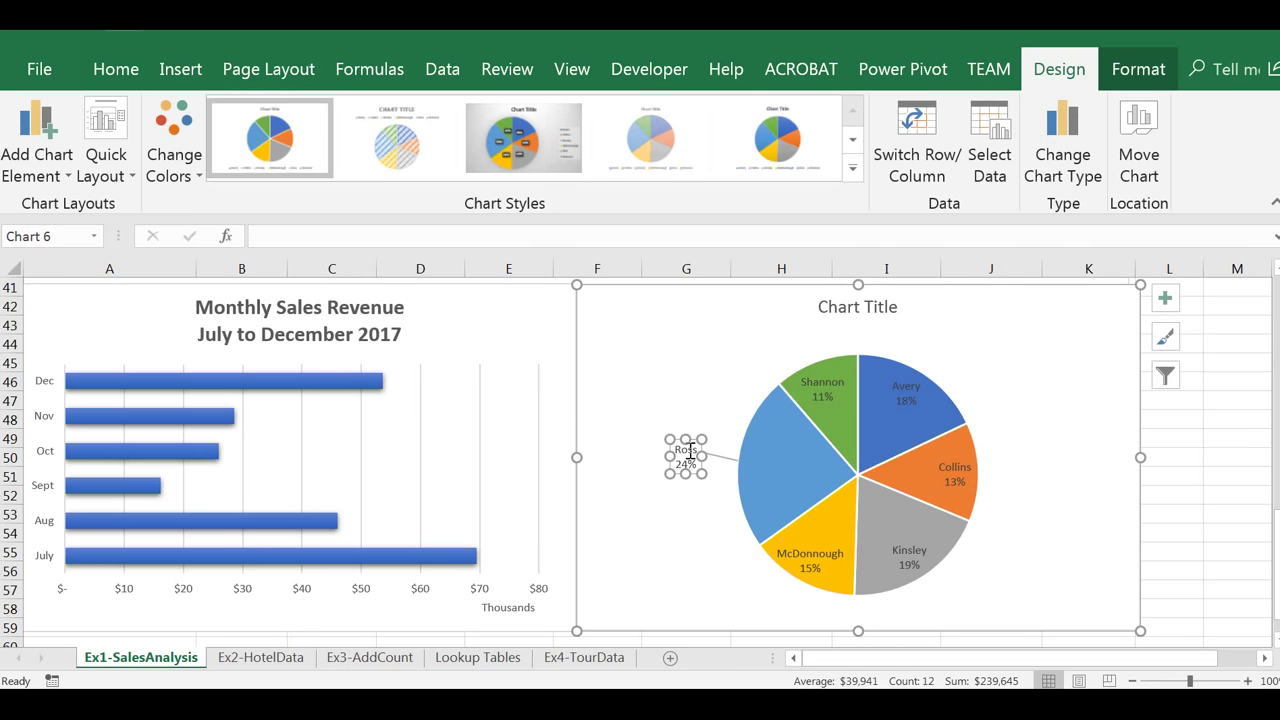
left_click_drag(823, 391, 779, 339)
left_click(906, 392)
left_click_drag(906, 392, 973, 351)
left_click(953, 478)
left_click_drag(953, 478, 1040, 487)
left_click(917, 557)
left_click_drag(917, 557, 974, 590)
left_click(812, 562)
left_click_drag(812, 562, 747, 591)
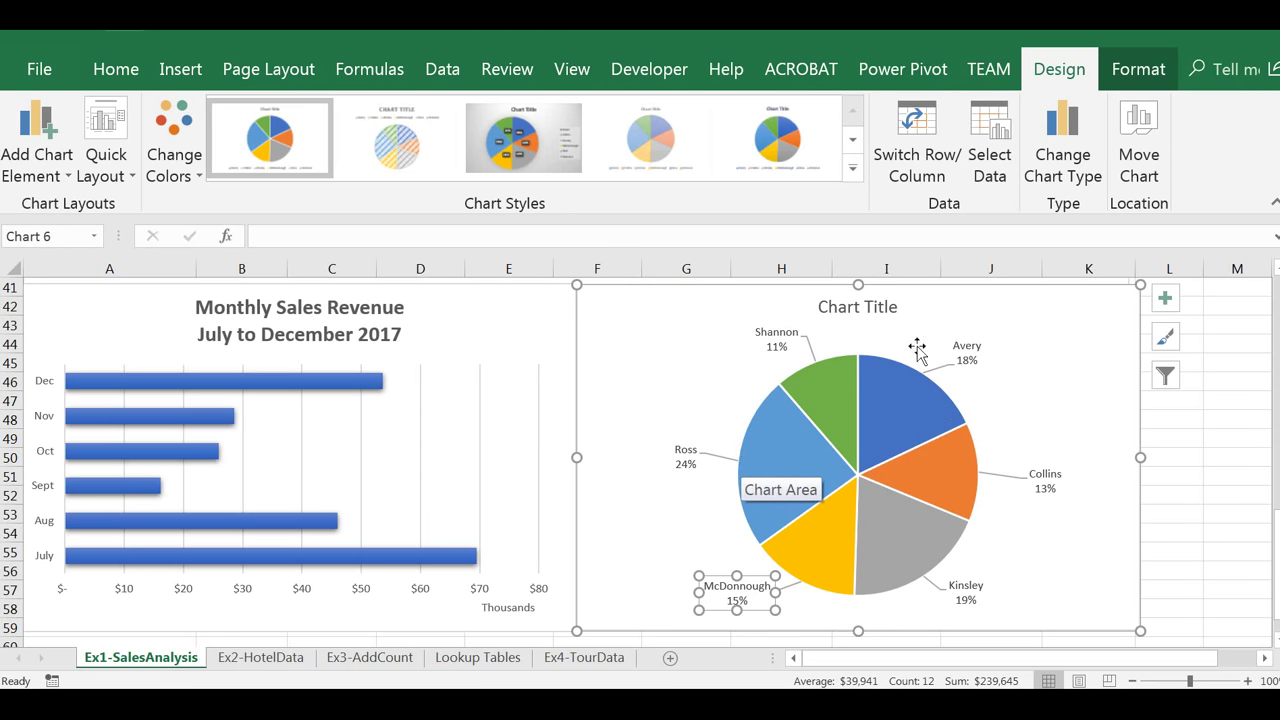
Replace the pie chart's title with "Share of Total Revenue" and "by Salesperson" on a second line
left_click(884, 307)
left_click(850, 307)
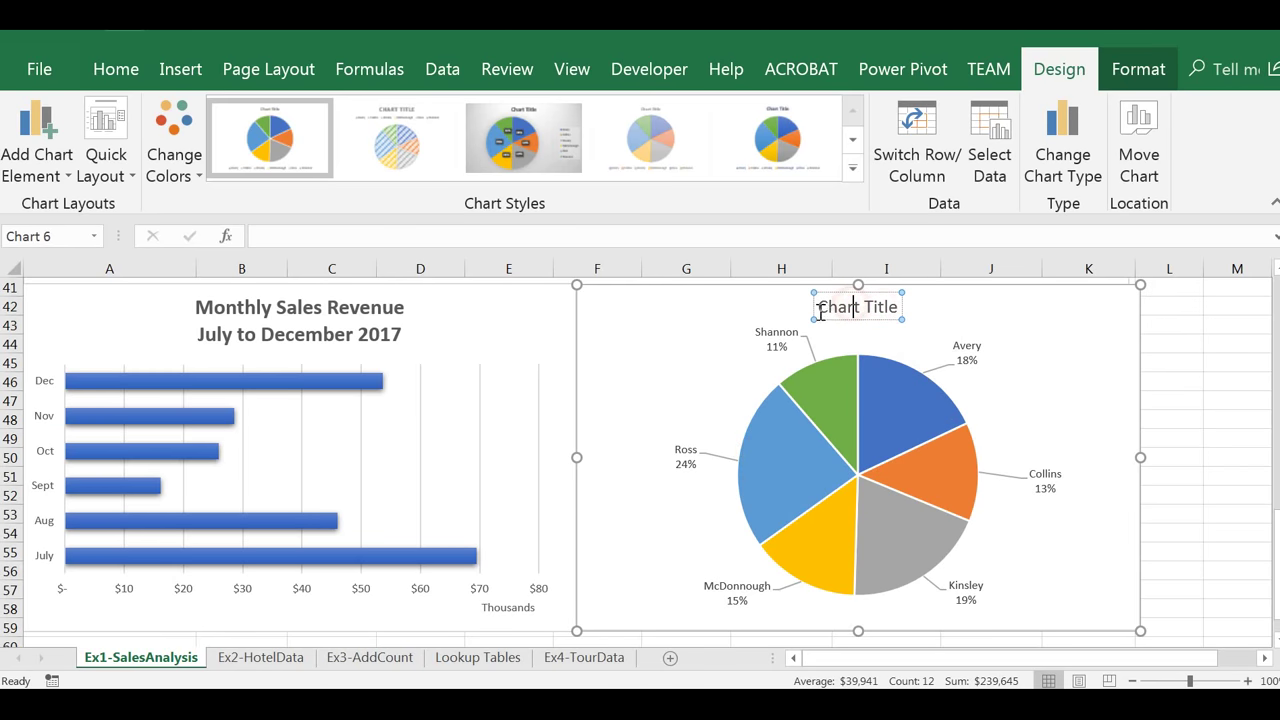
left_click_drag(820, 307, 903, 308)
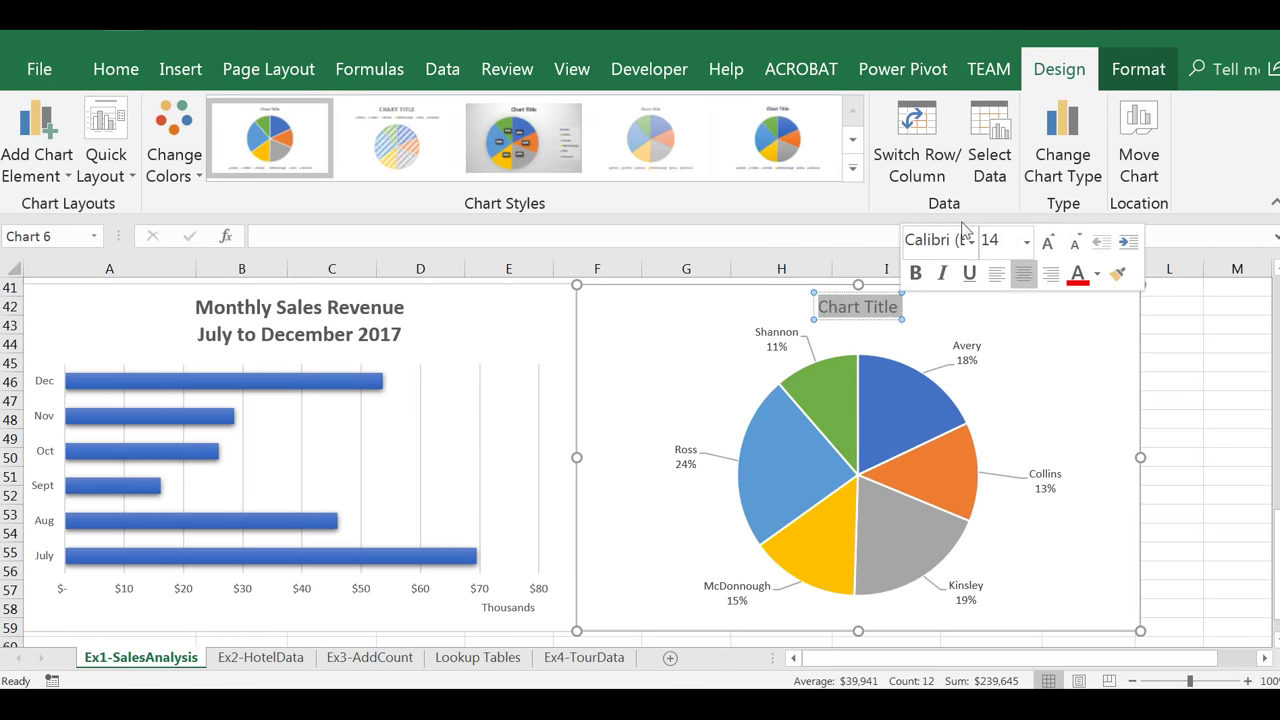
type("Share of")
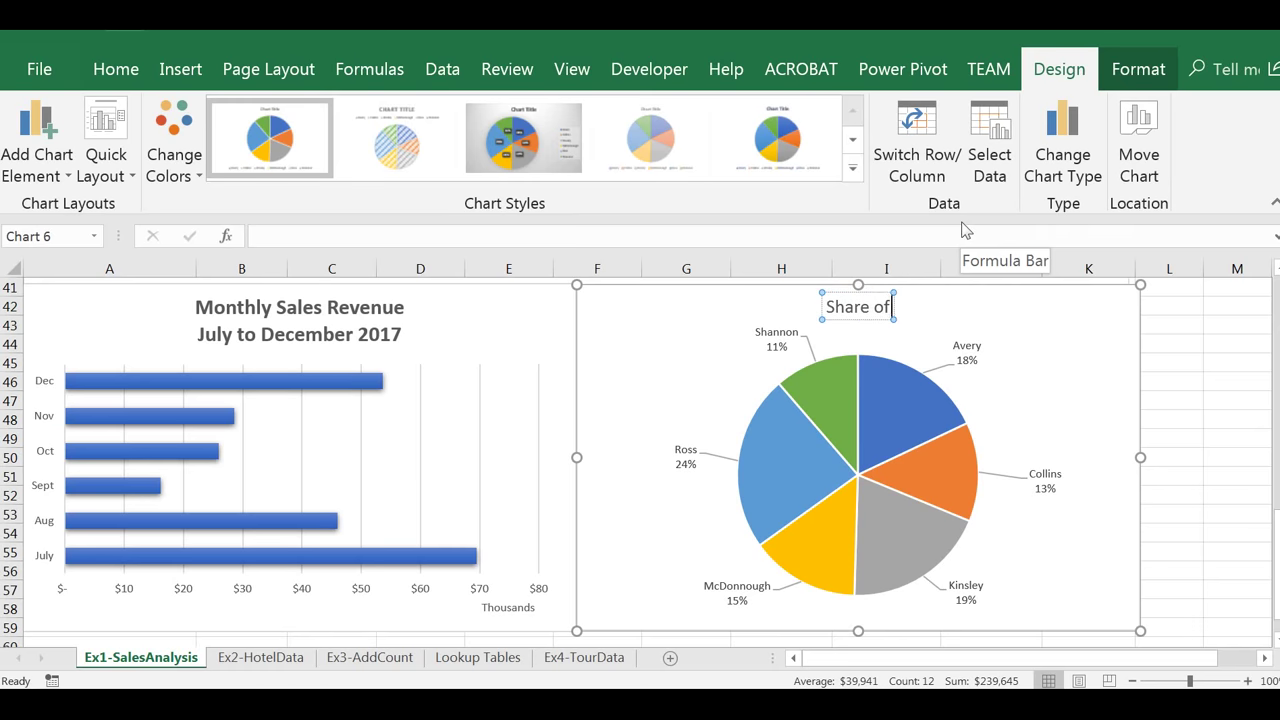
type(" Total Revenue")
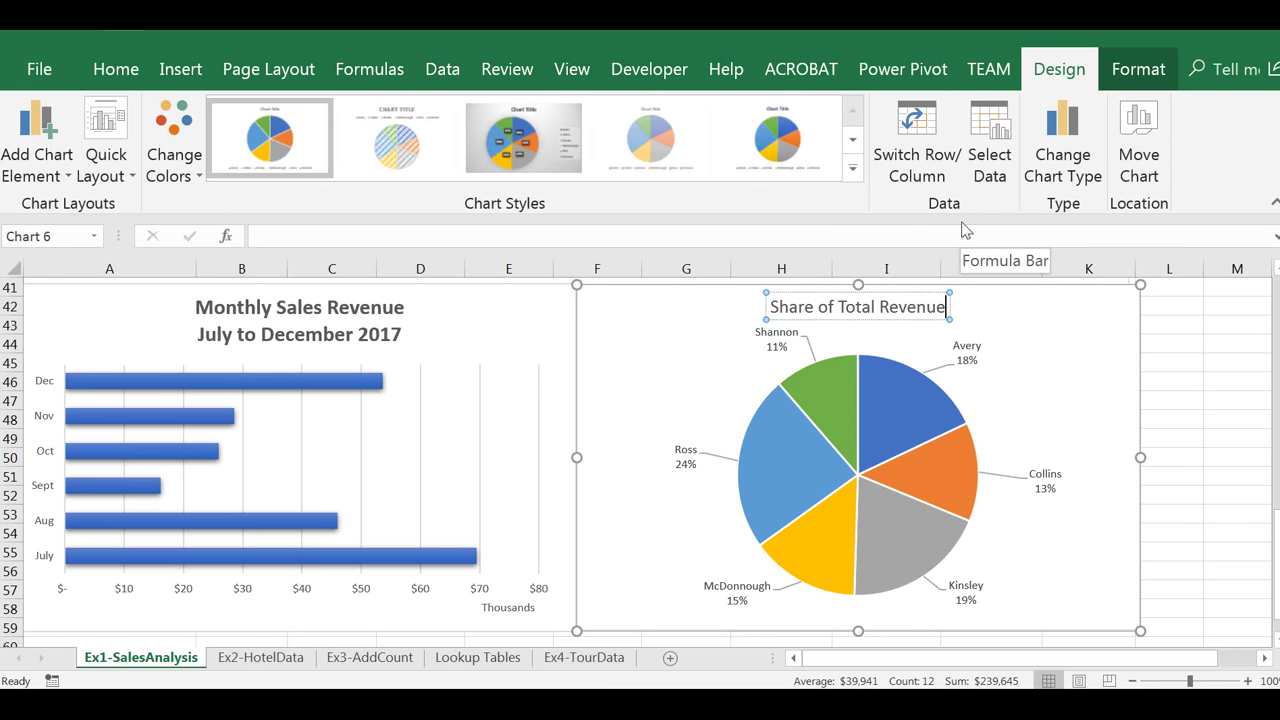
key("Escape")
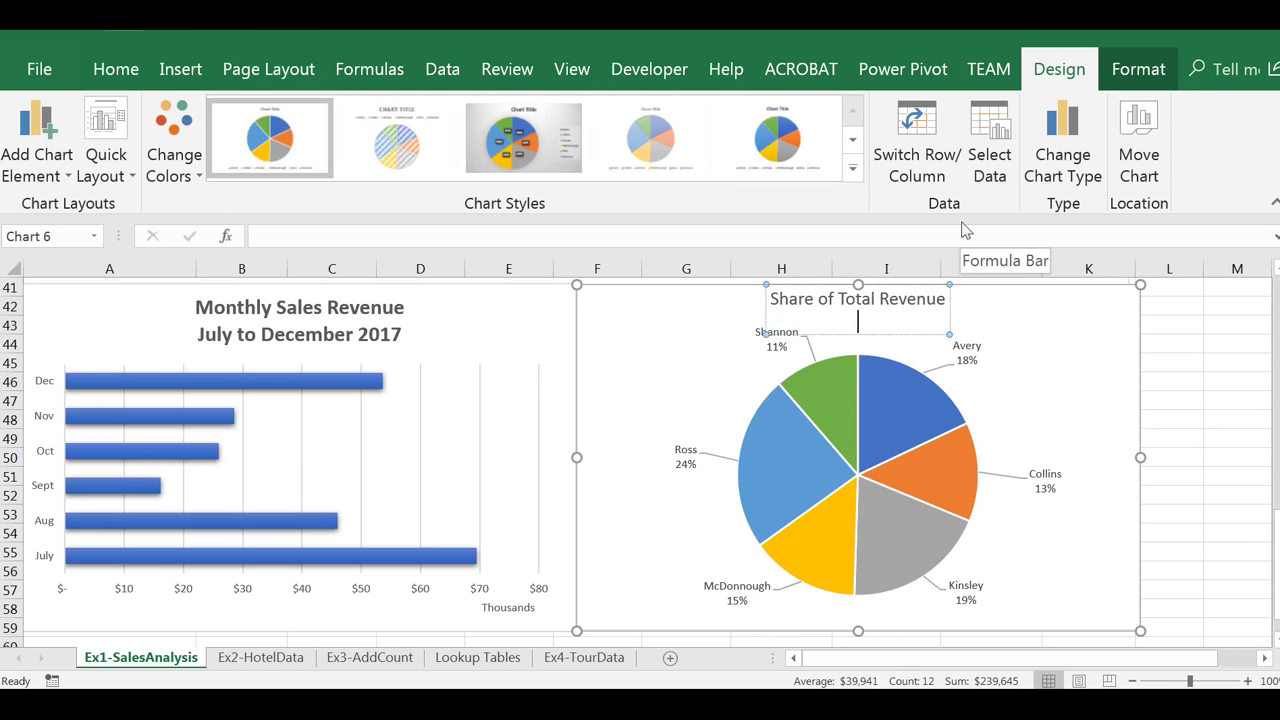
type("alesperson")
left_click(1002, 348)
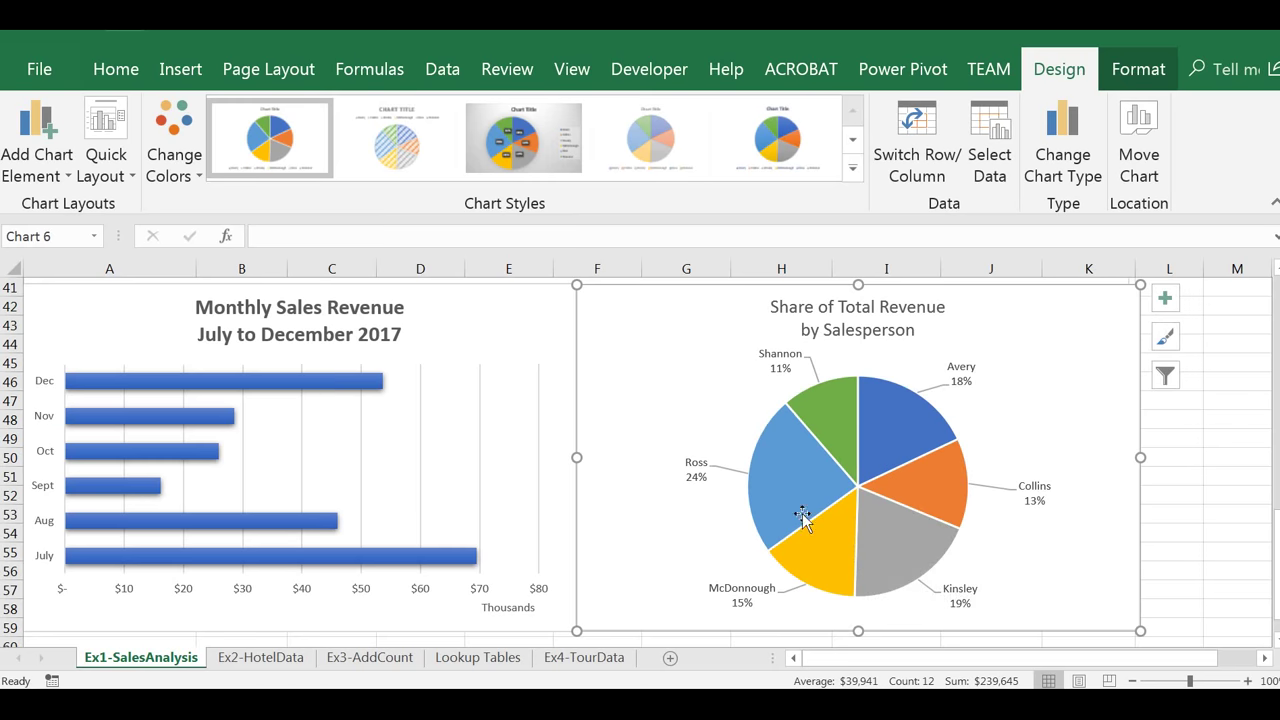
Make the pie chart's two-line title "Share of Total Revenue by Salesperson" bold
left_click(760, 478)
left_click(686, 524)
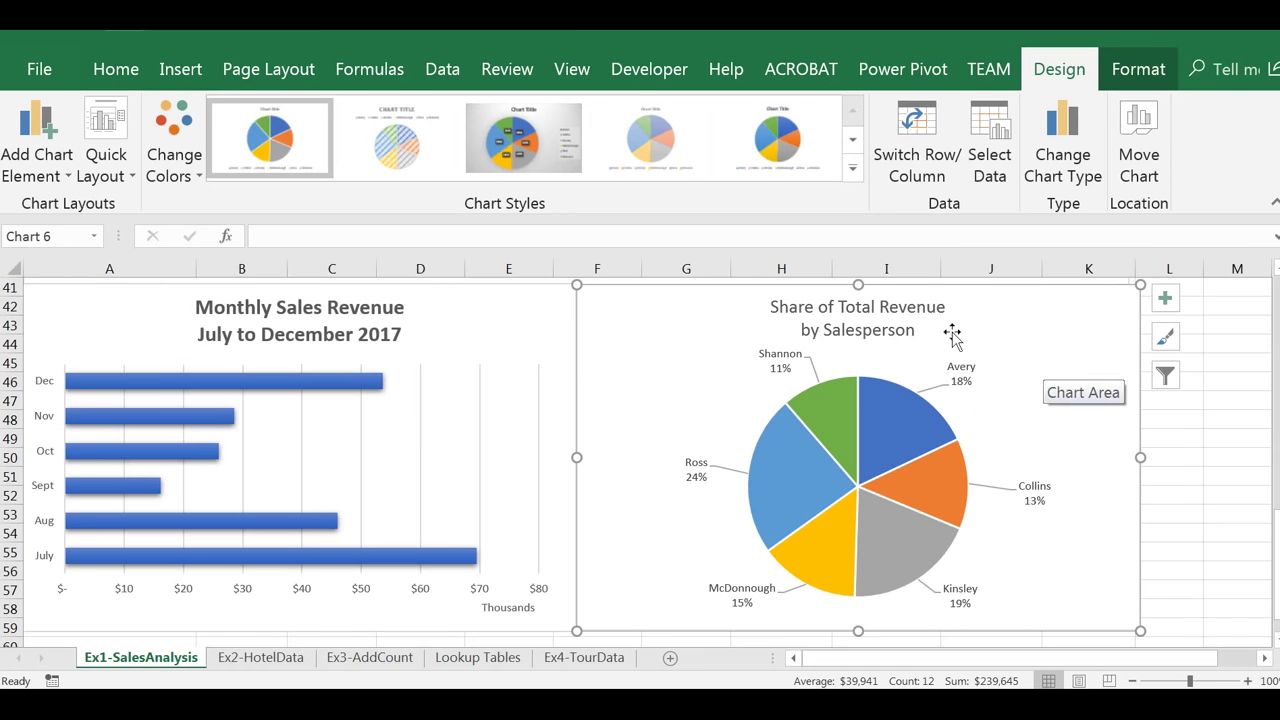
left_click(895, 320)
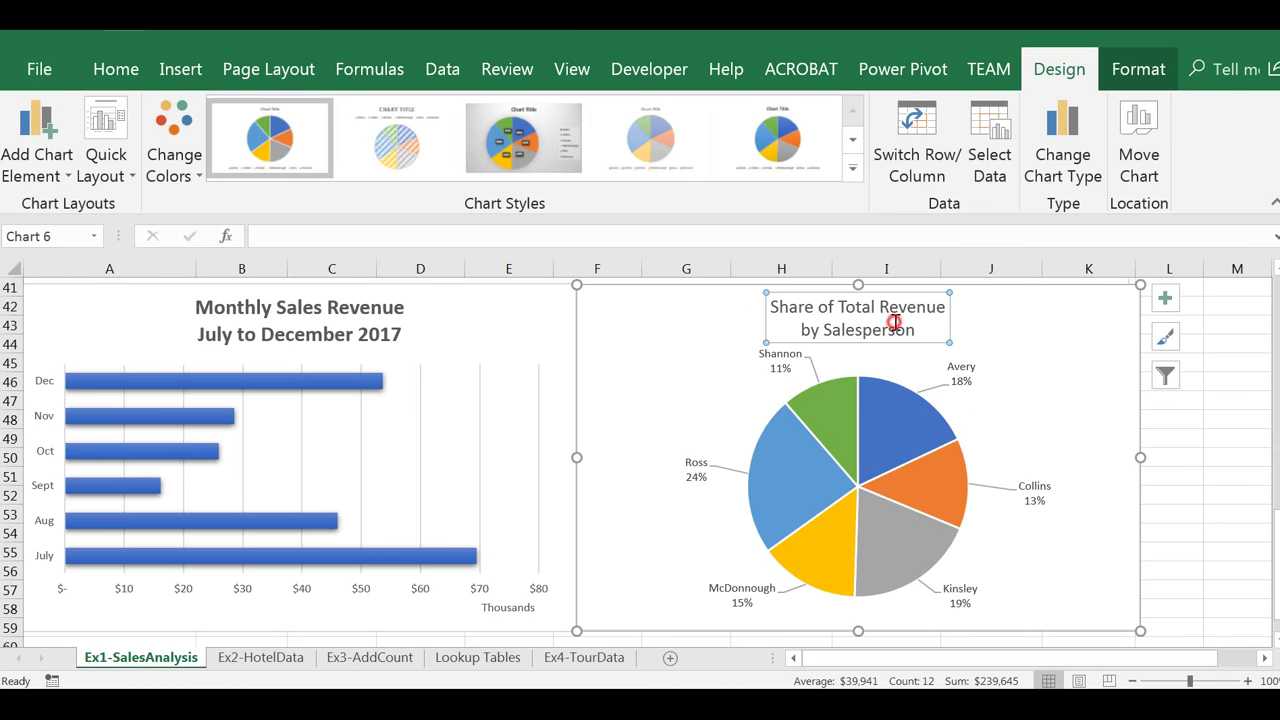
left_click(116, 69)
left_click(111, 162)
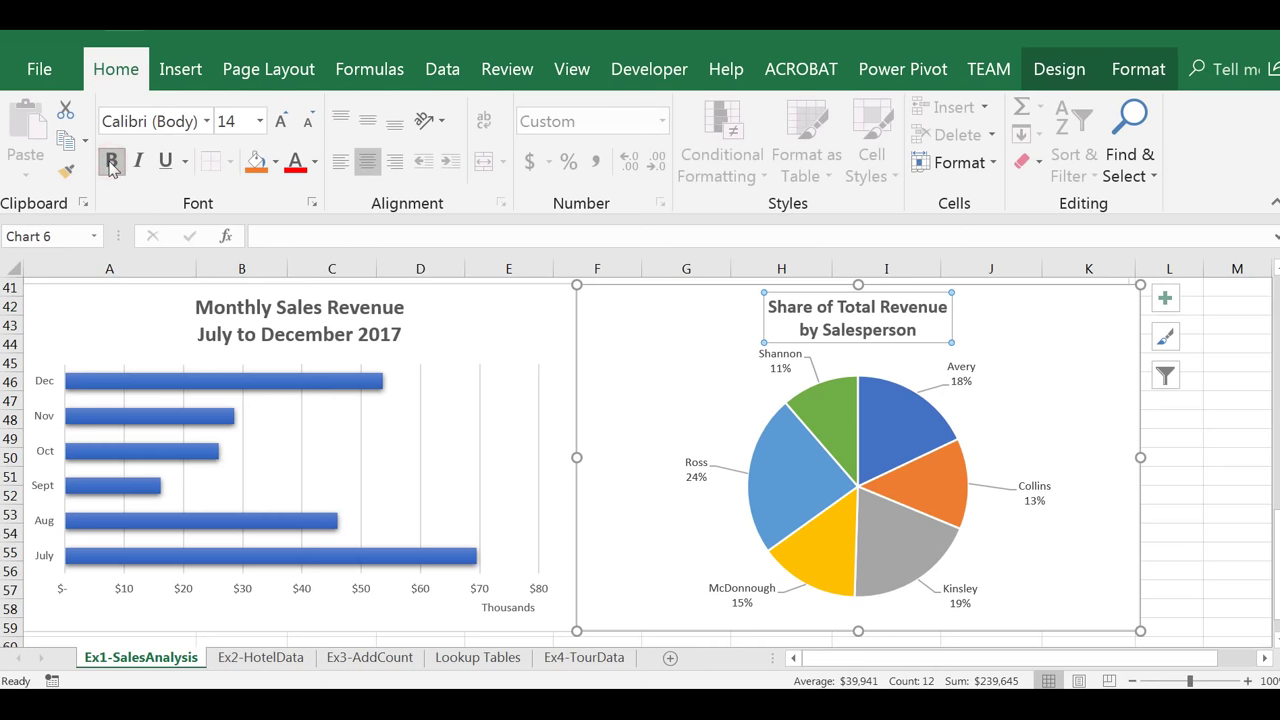
Check the bar chart title's font size and set the pie chart title's font size to 18
left_click(291, 316)
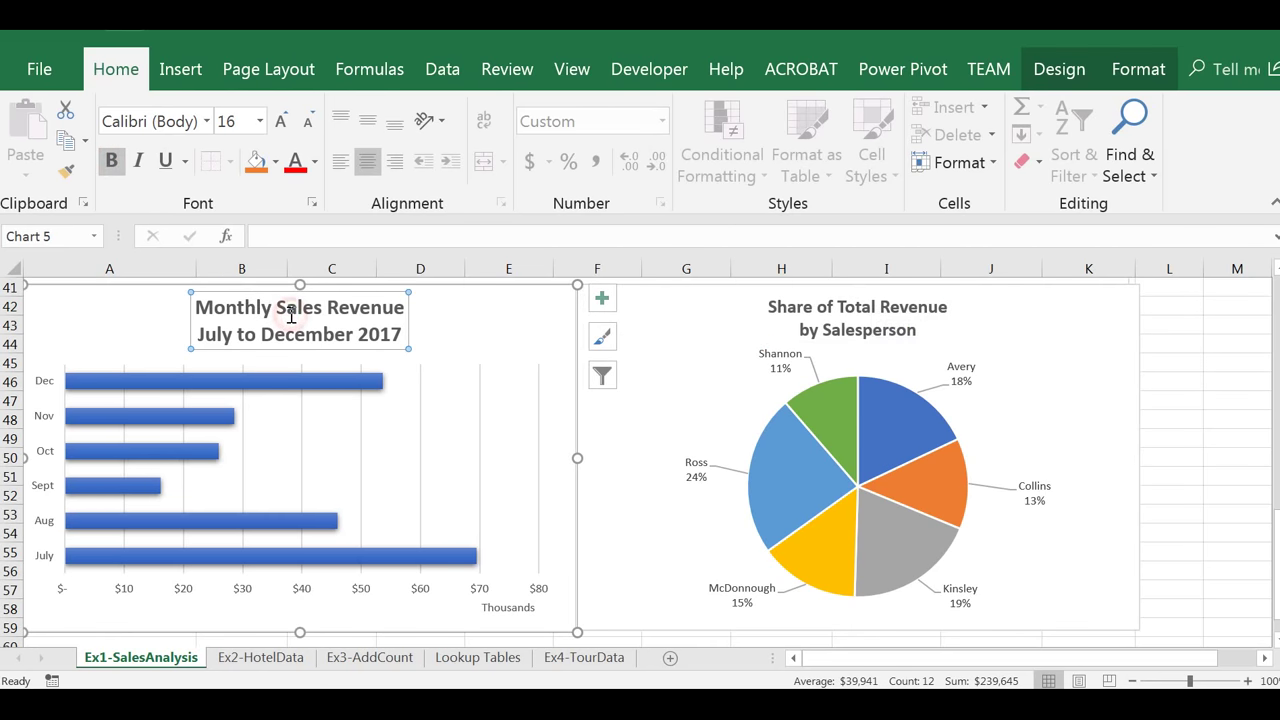
left_click(811, 309)
left_click(812, 304)
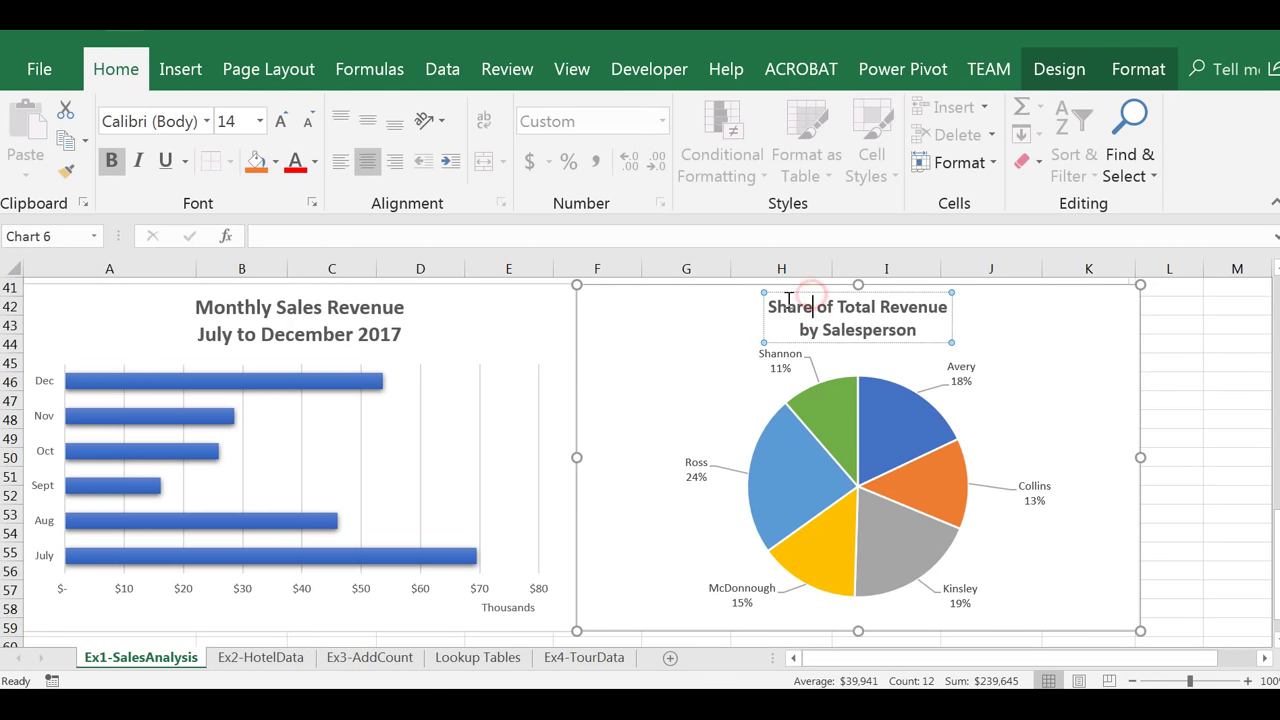
left_click(259, 121)
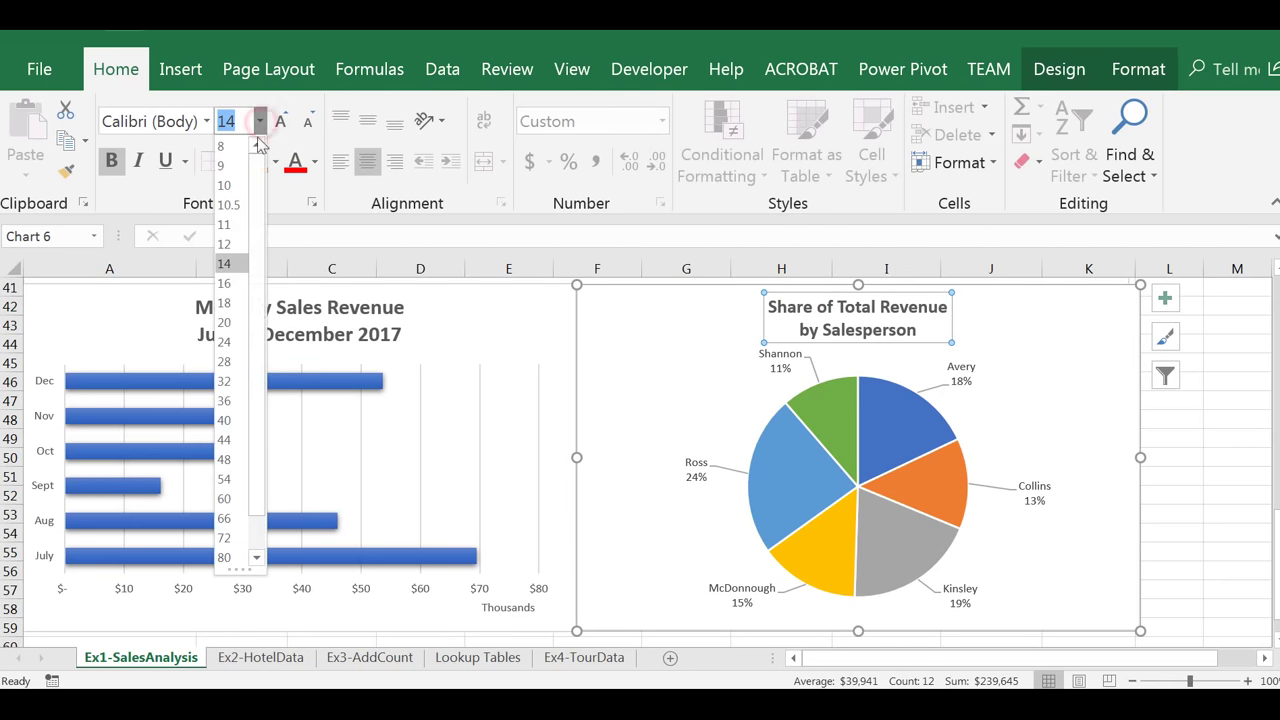
left_click(236, 302)
Select the bar chart's title "Monthly Sales Revenue July to December 2017" and open its font size choices
left_click(374, 300)
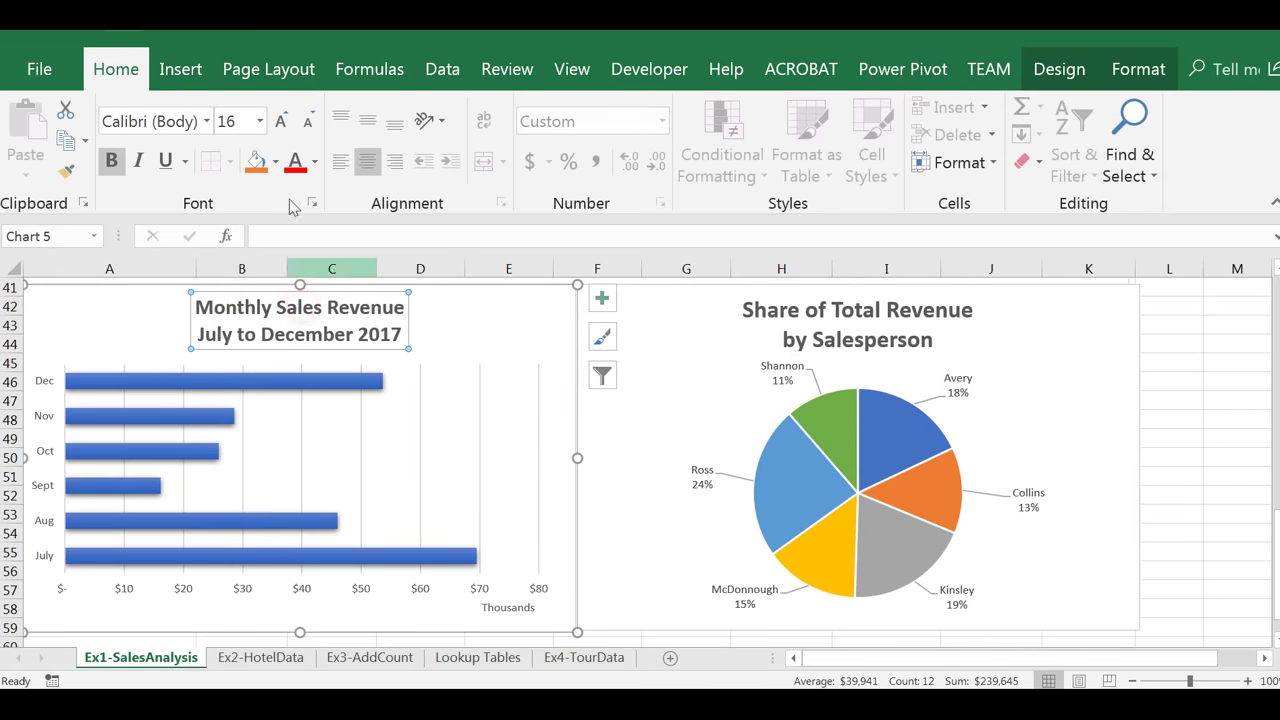
left_click(258, 121)
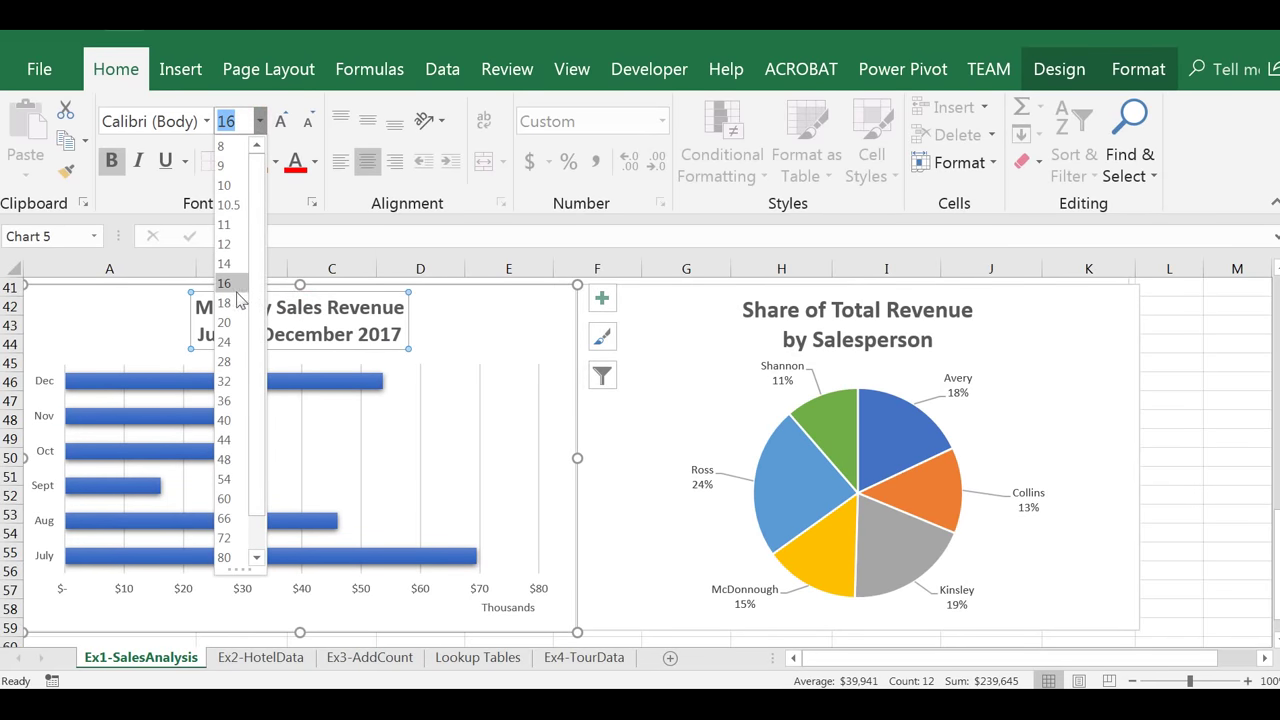